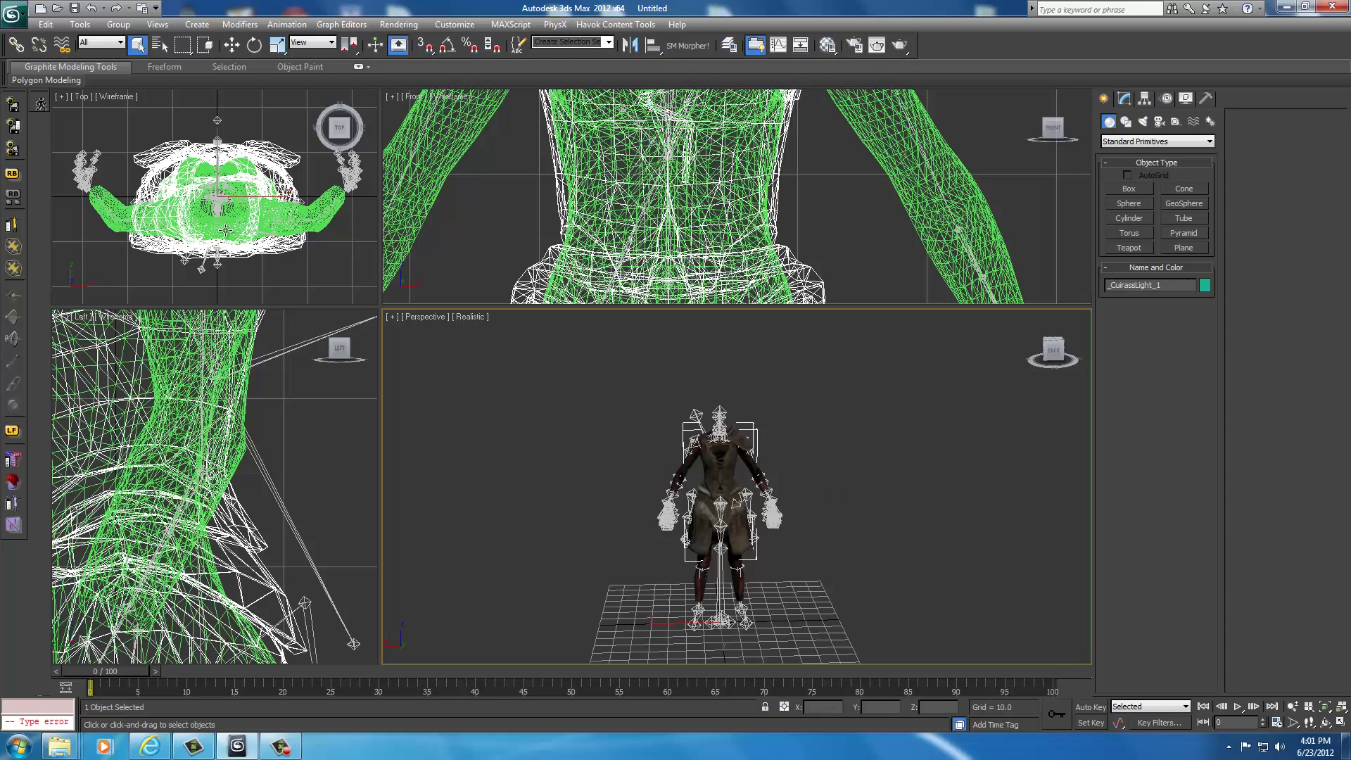
Step: Begin exporting the scene and browse to UNP Custom Armors\data\meshes\armor\hide\f
left_click(13, 14)
left_click(50, 231)
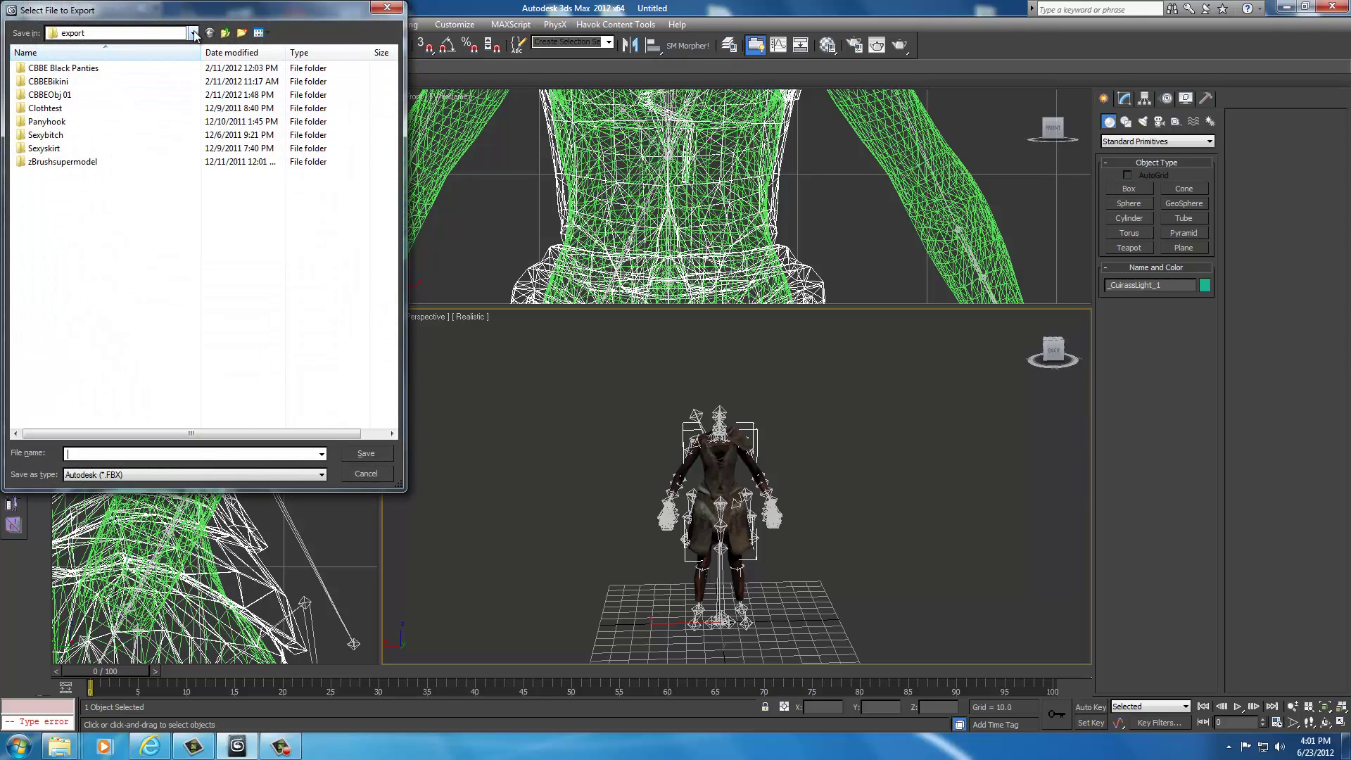
left_click(195, 33)
scroll(110, 257, "down", 5)
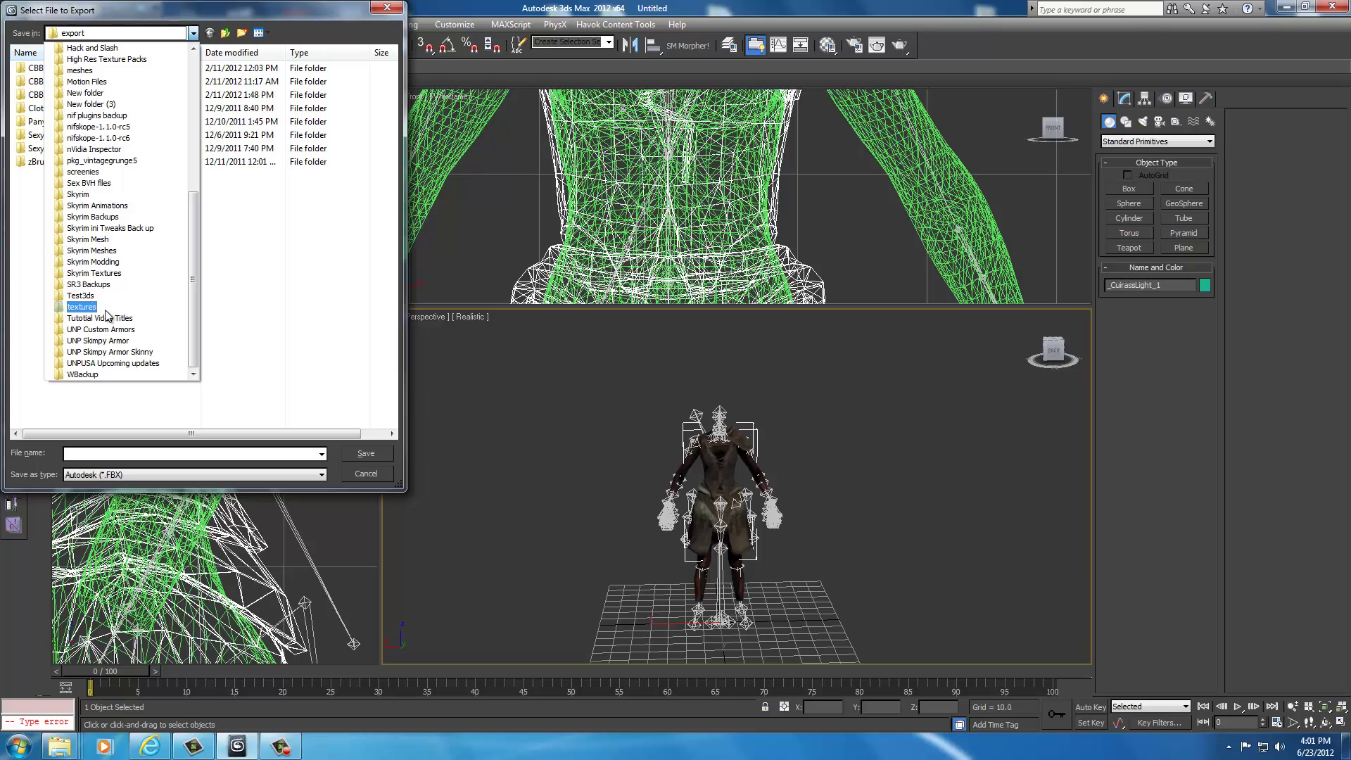
left_click(107, 329)
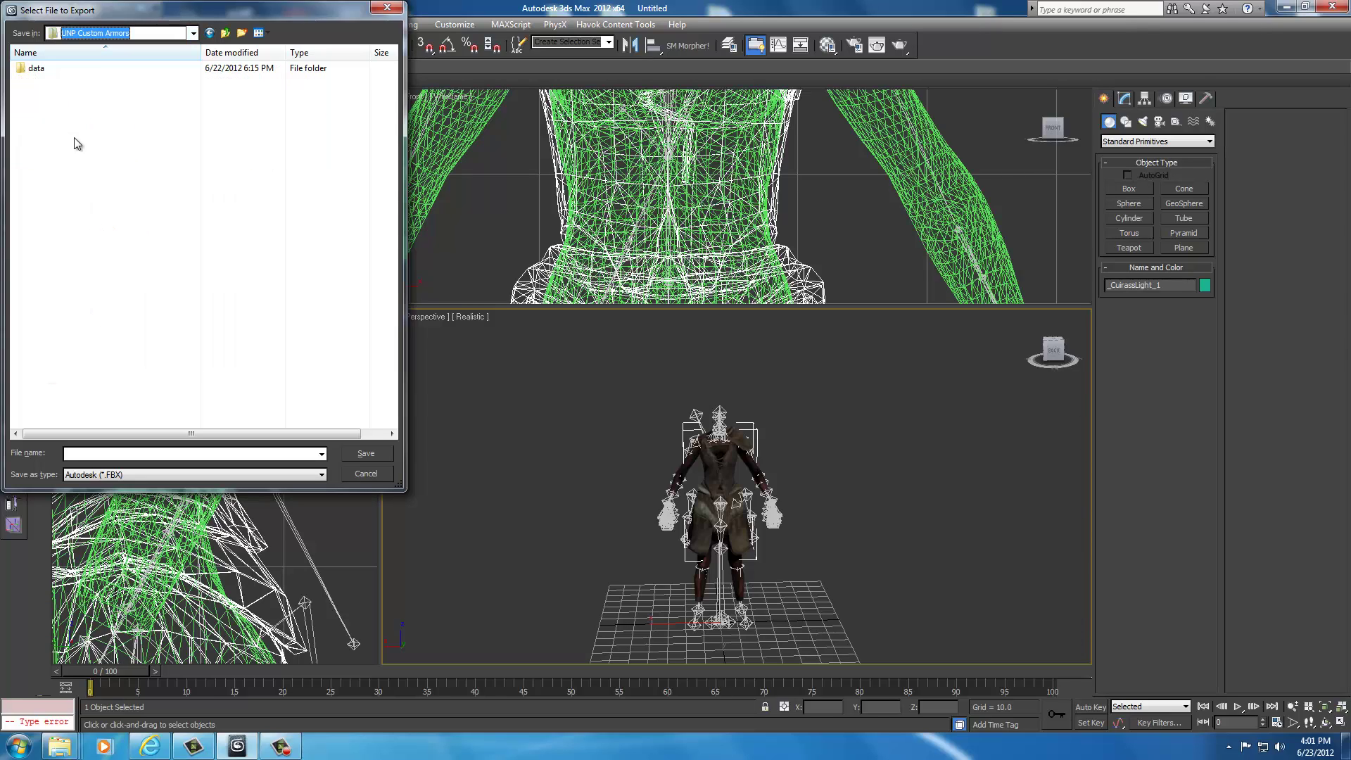
double_click(36, 68)
double_click(43, 69)
double_click(41, 70)
double_click(42, 70)
double_click(42, 74)
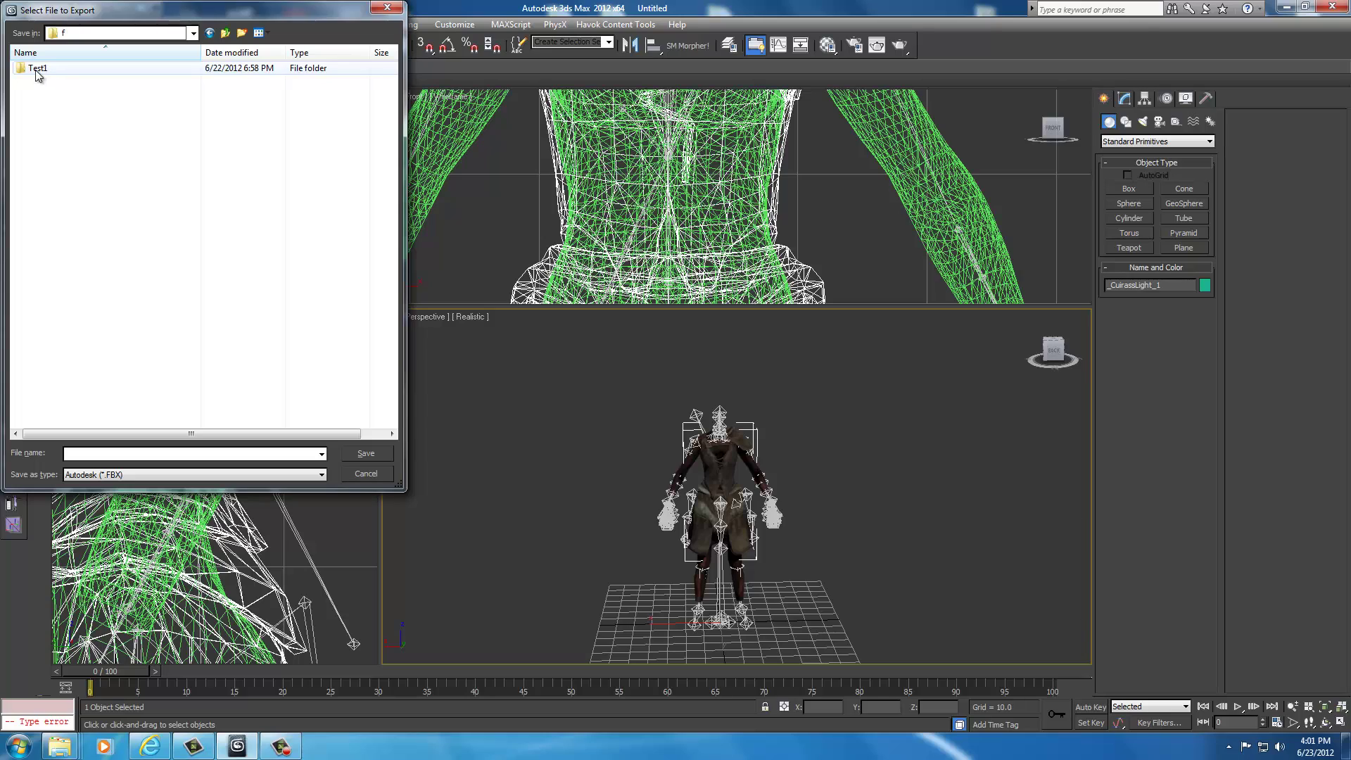
Step: Make a new folder named Test2 next to Test1 in the f folder
right_click(73, 104)
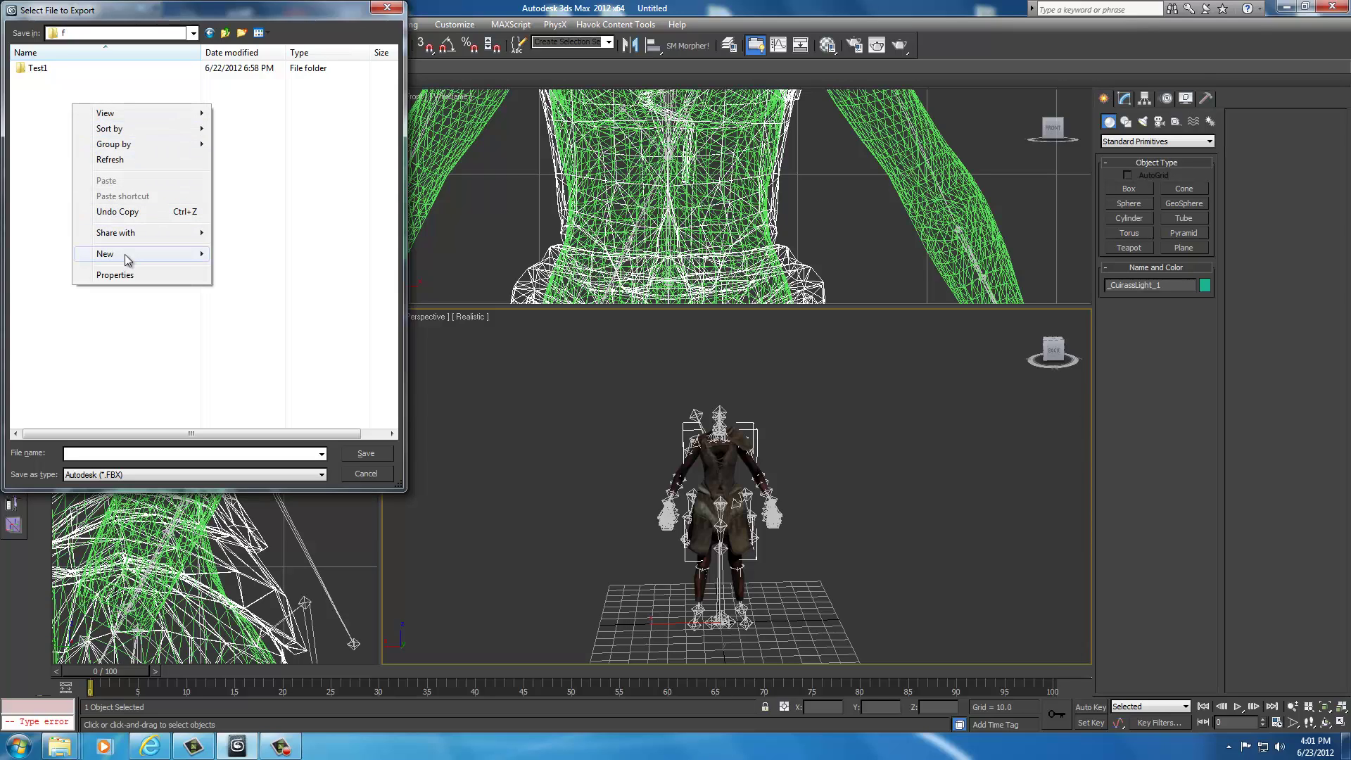
mouse_move(126, 254)
left_click(259, 258)
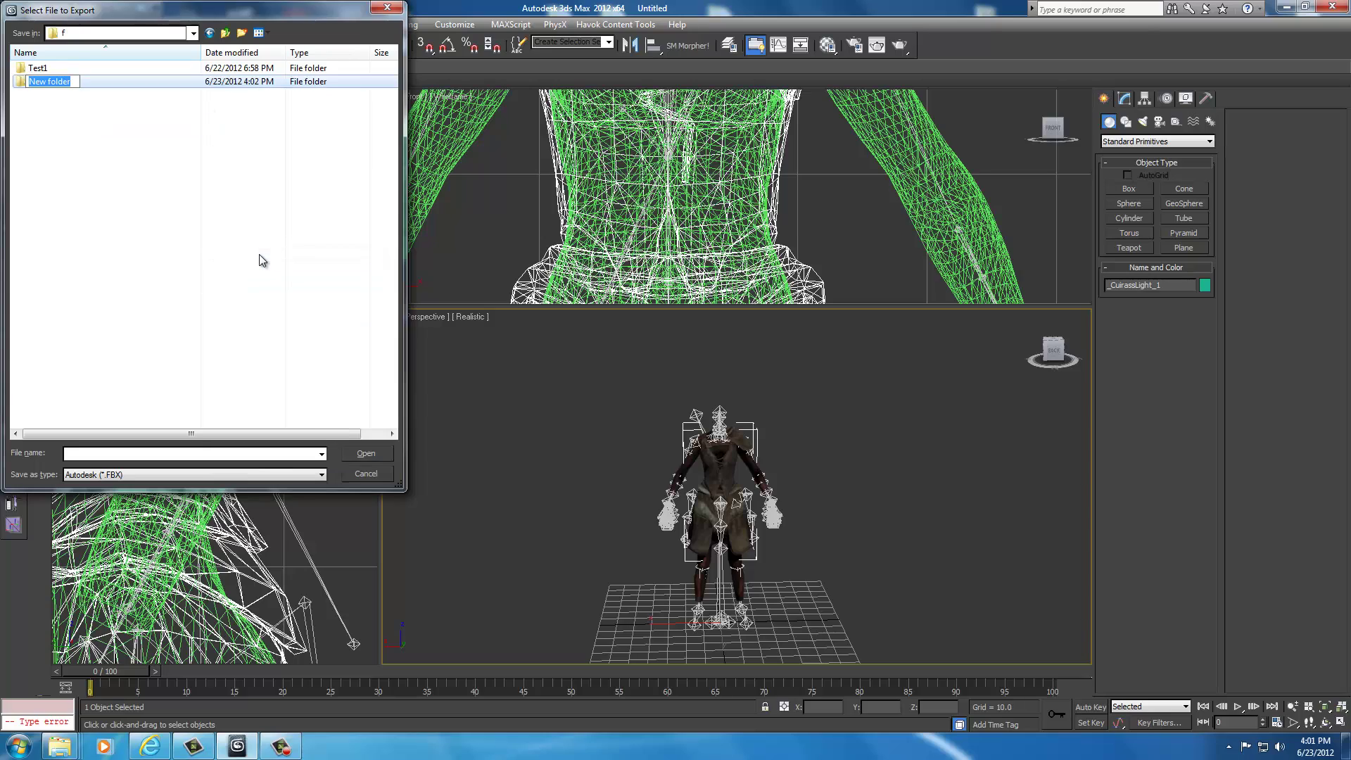
type("Test2")
left_click(179, 194)
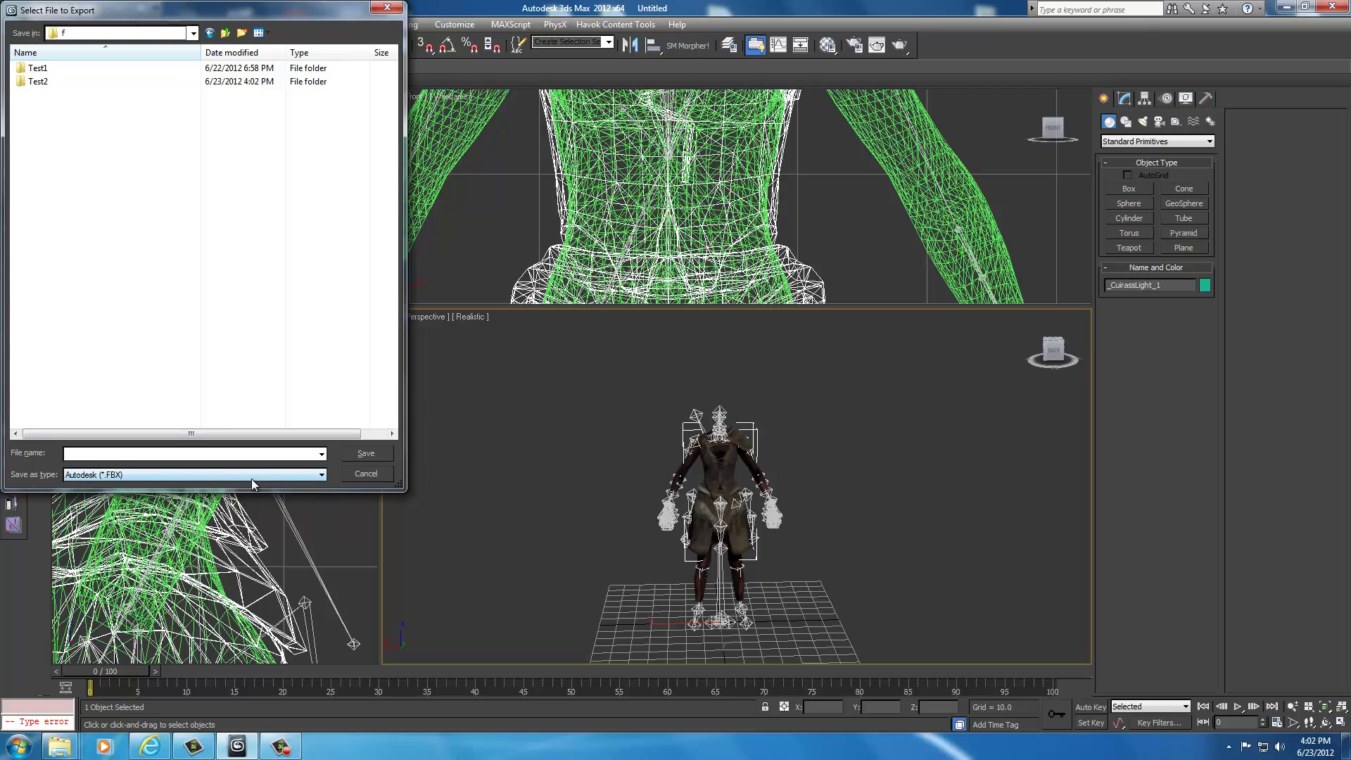
Step: Choose Netimmerse/Gamebryo (*.KF,*.NIF) format, name the file cuirasslight_0, and target the Test2 folder
left_click(291, 477)
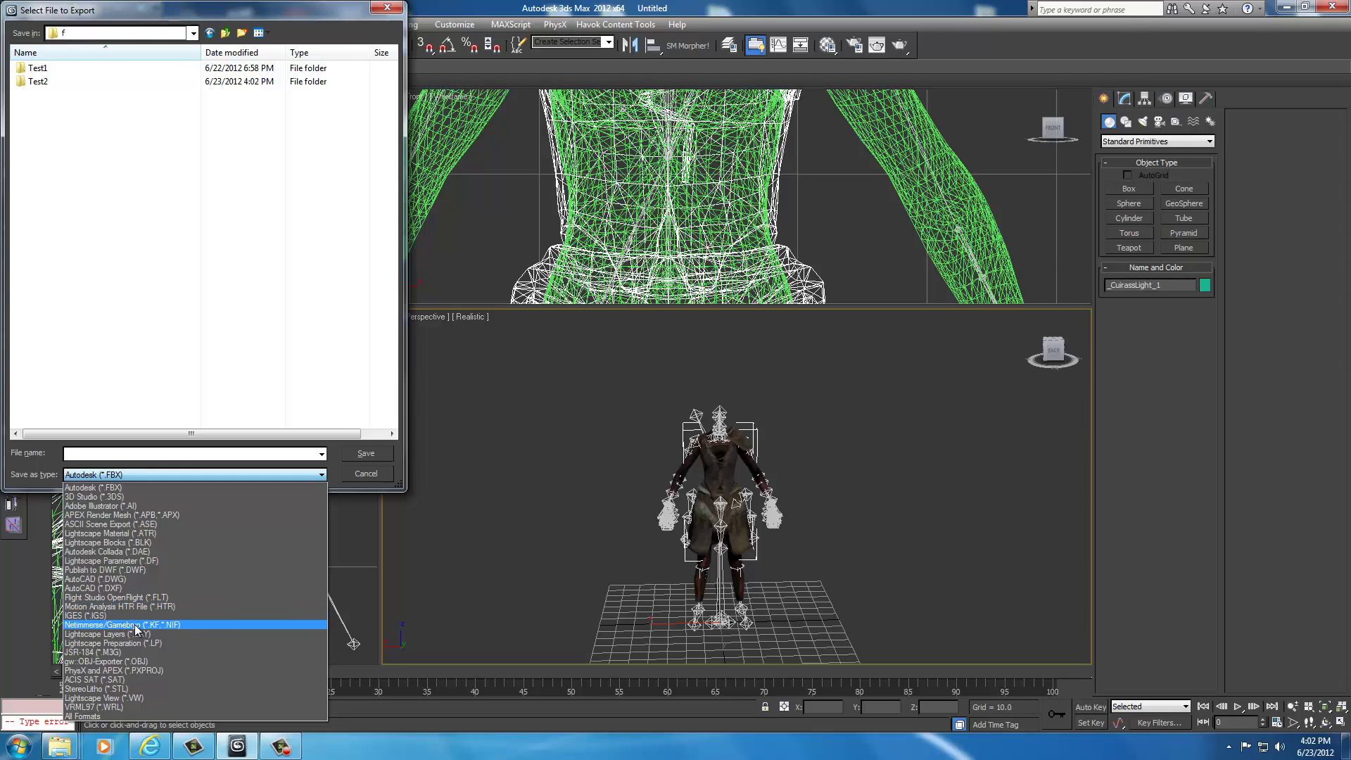
left_click(167, 626)
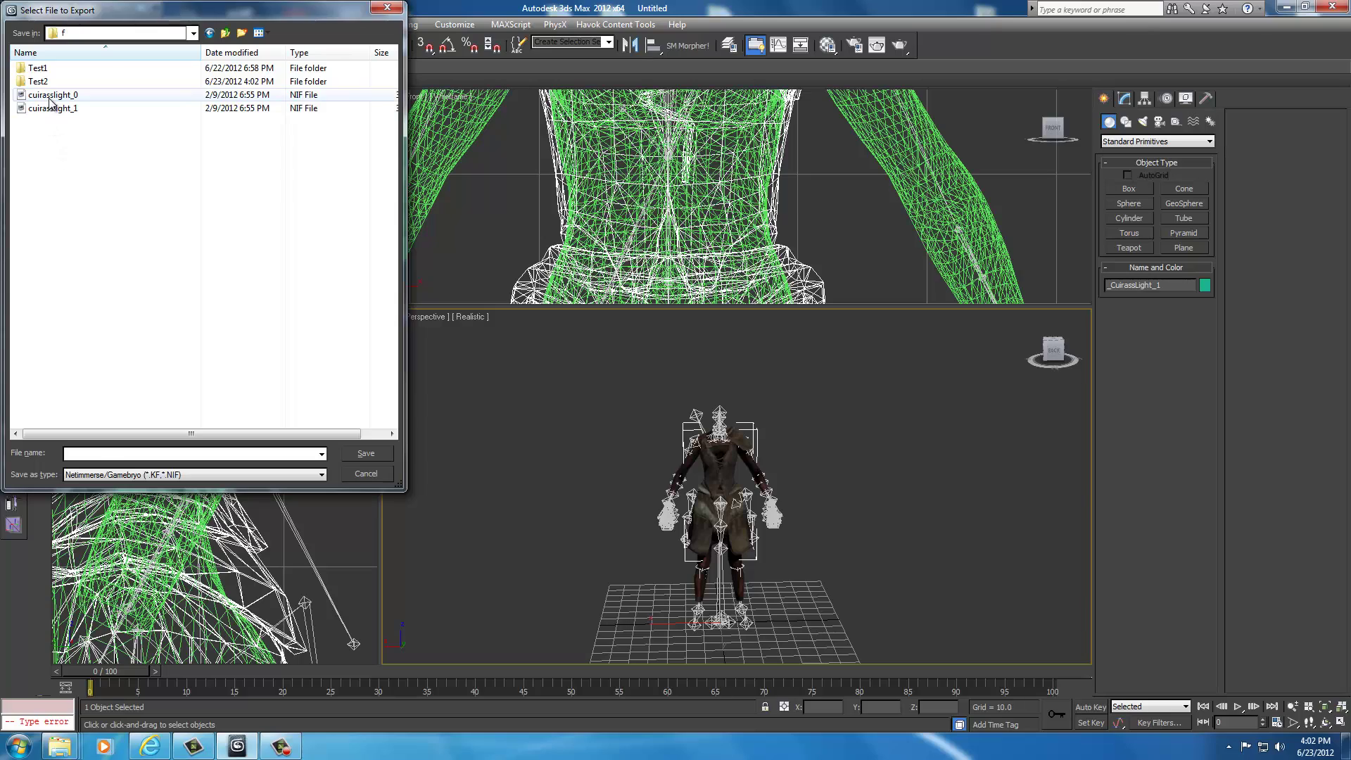
left_click(51, 95)
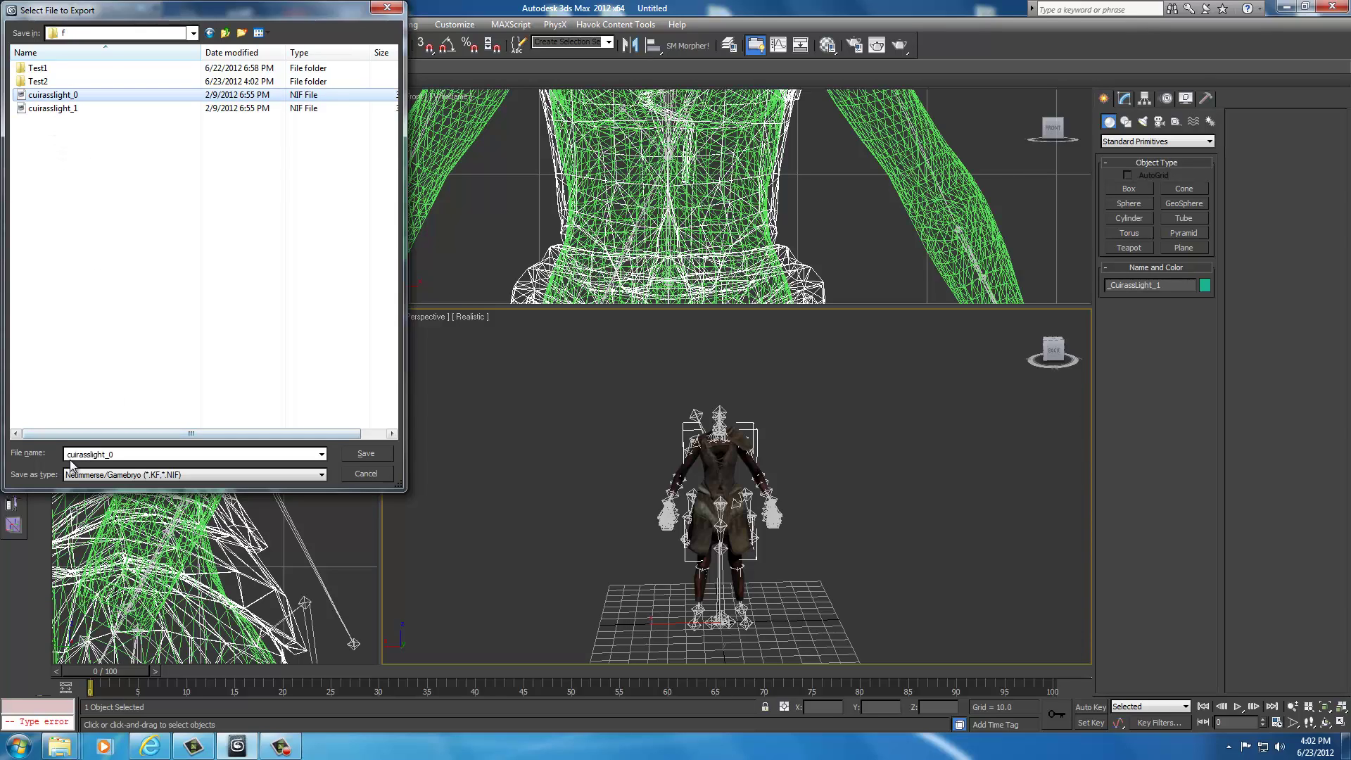
left_click(45, 84)
double_click(45, 84)
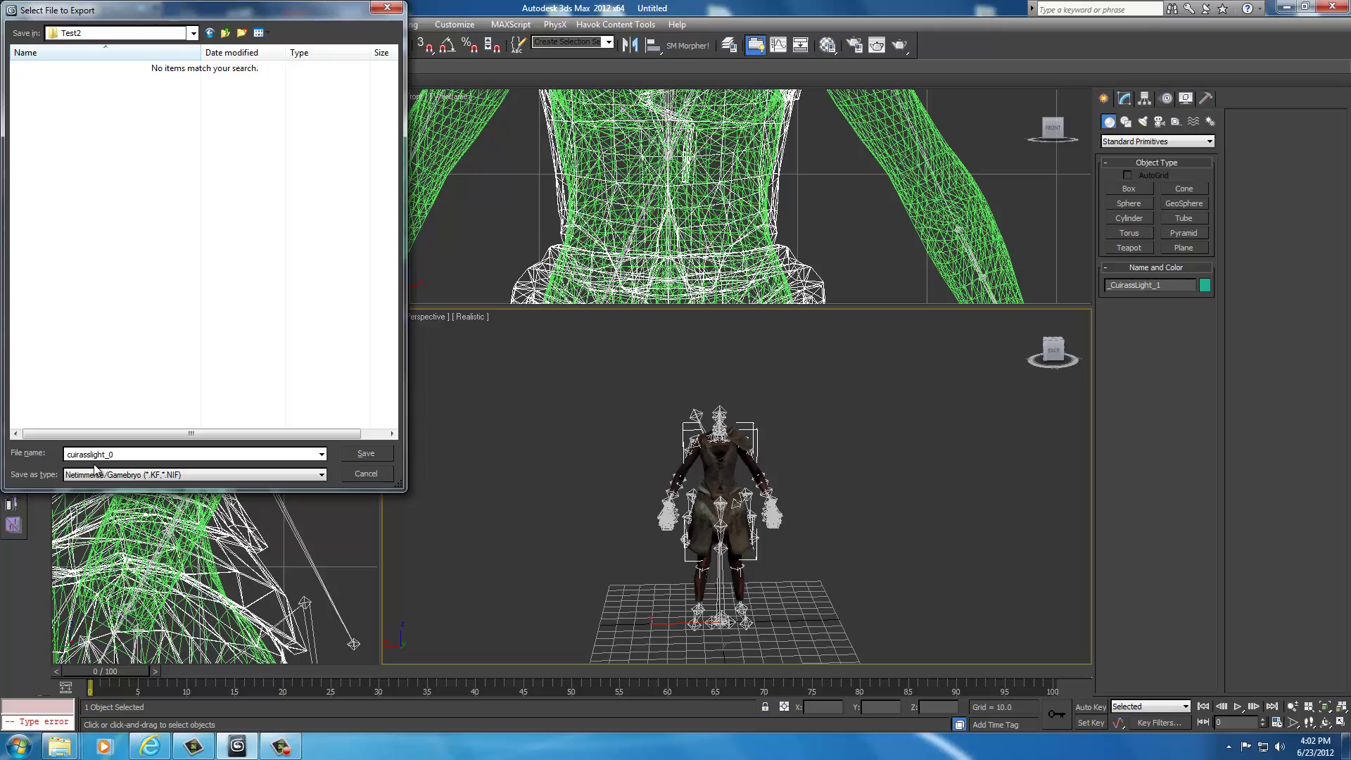
left_click(113, 477)
Step: Export cuirasslight_0.nif for Skyrim with Weld Vertices lowered from 0.0100 to 0.0
left_click(355, 453)
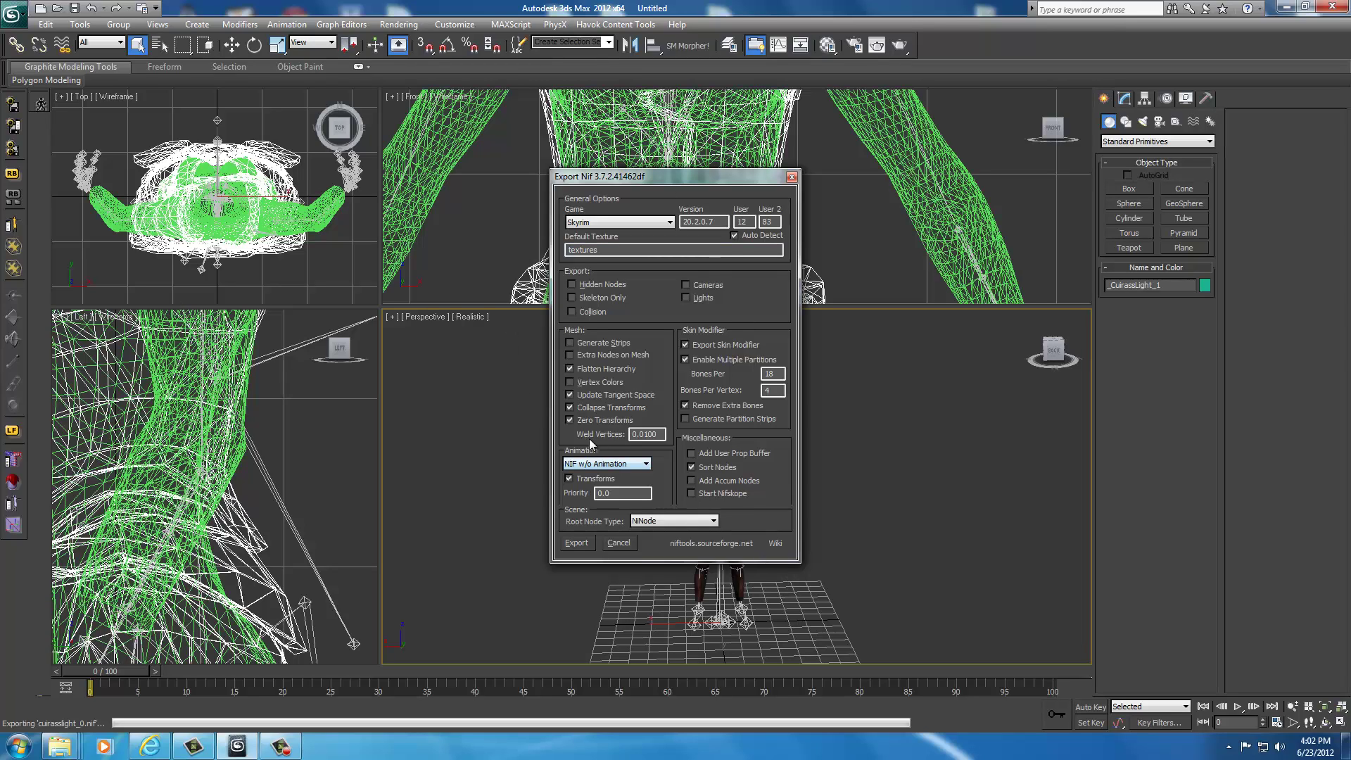
left_click(663, 433)
key("BackSpace")
key("BackSpace")
key("BackSpace")
left_click(577, 542)
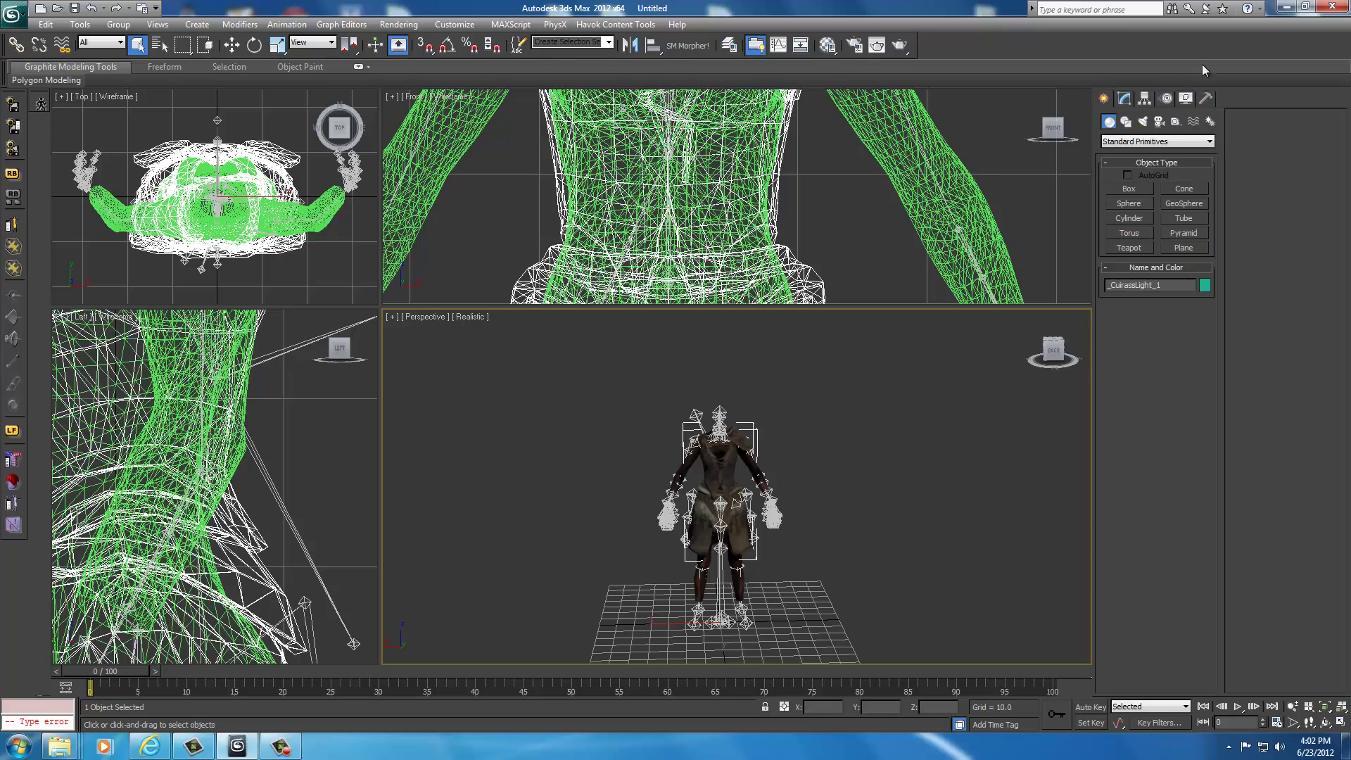
Step: Minimize 3ds Max, open Skyrim's hide f mesh folder, and browse UNP Custom Armors to data\meshes\armor\hide
left_click(1285, 7)
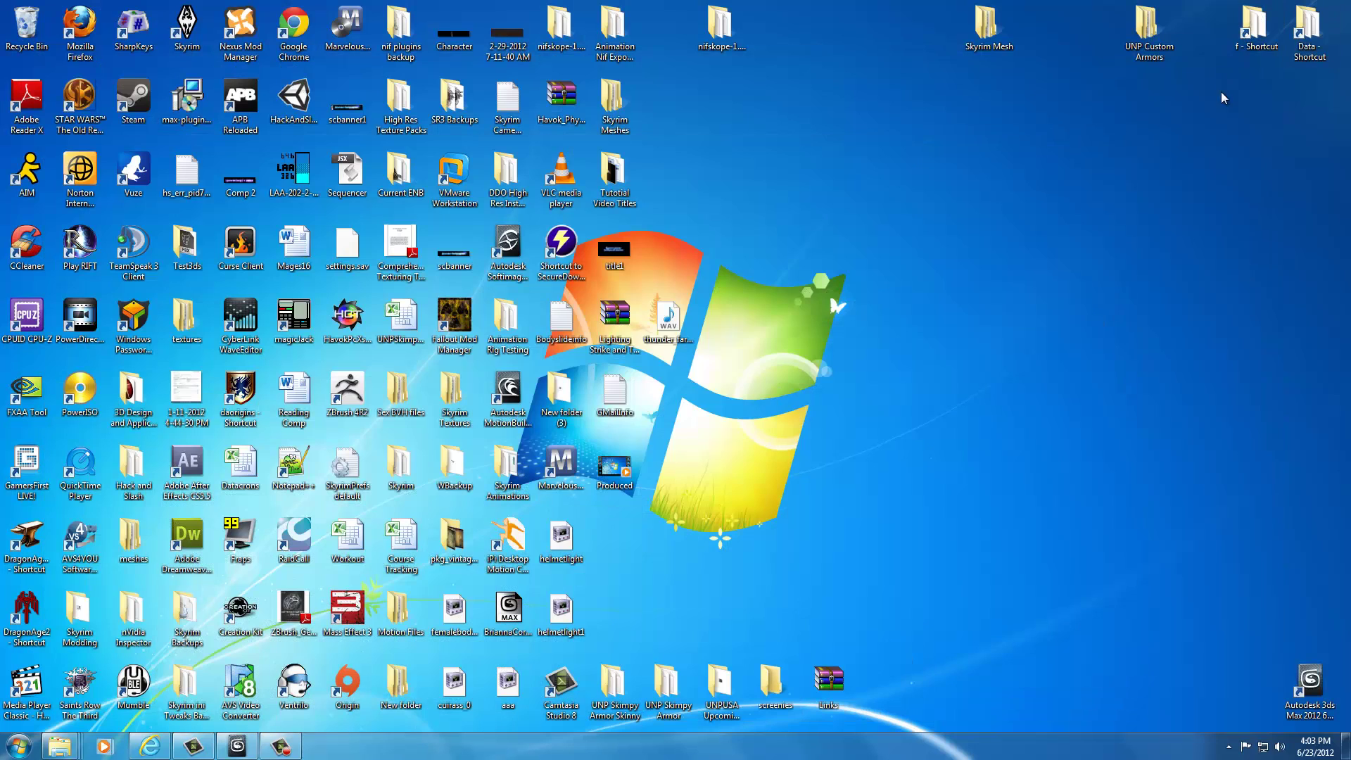
double_click(1257, 28)
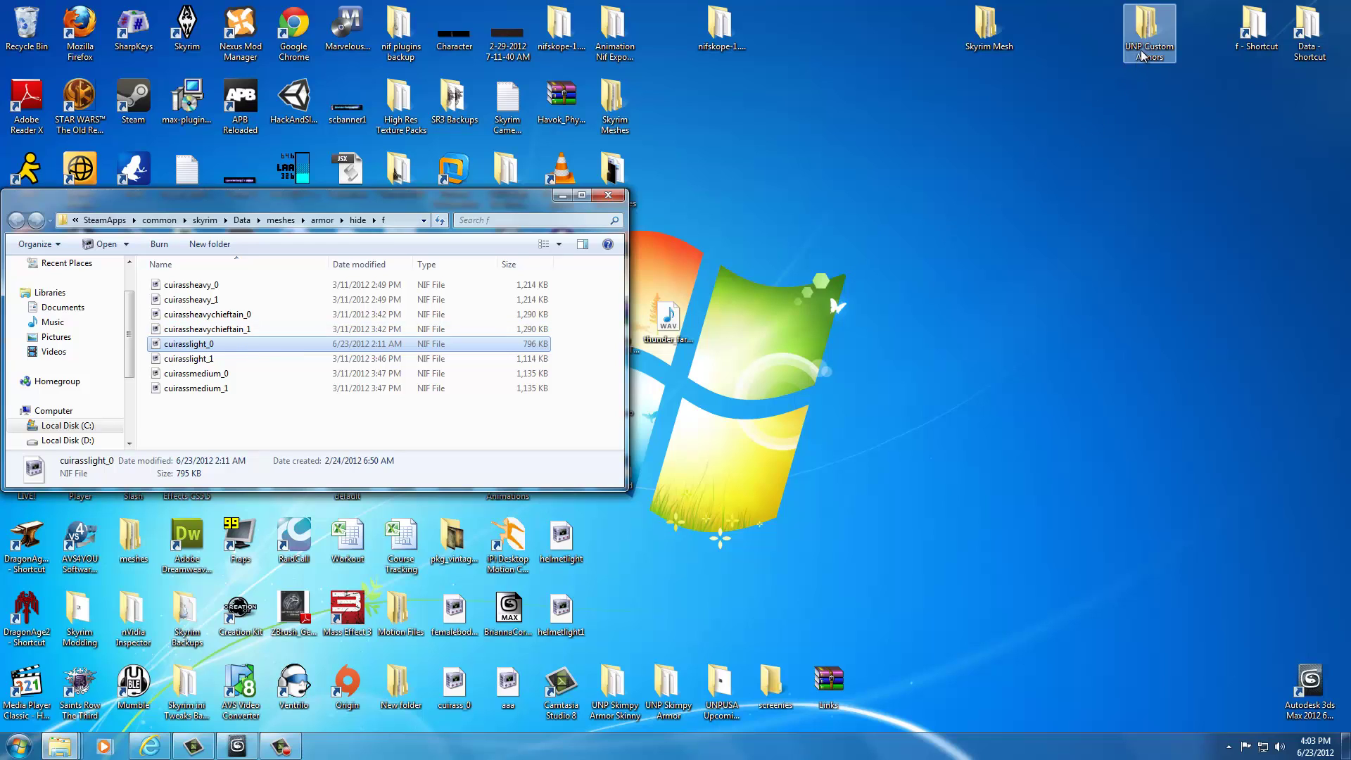
double_click(1159, 39)
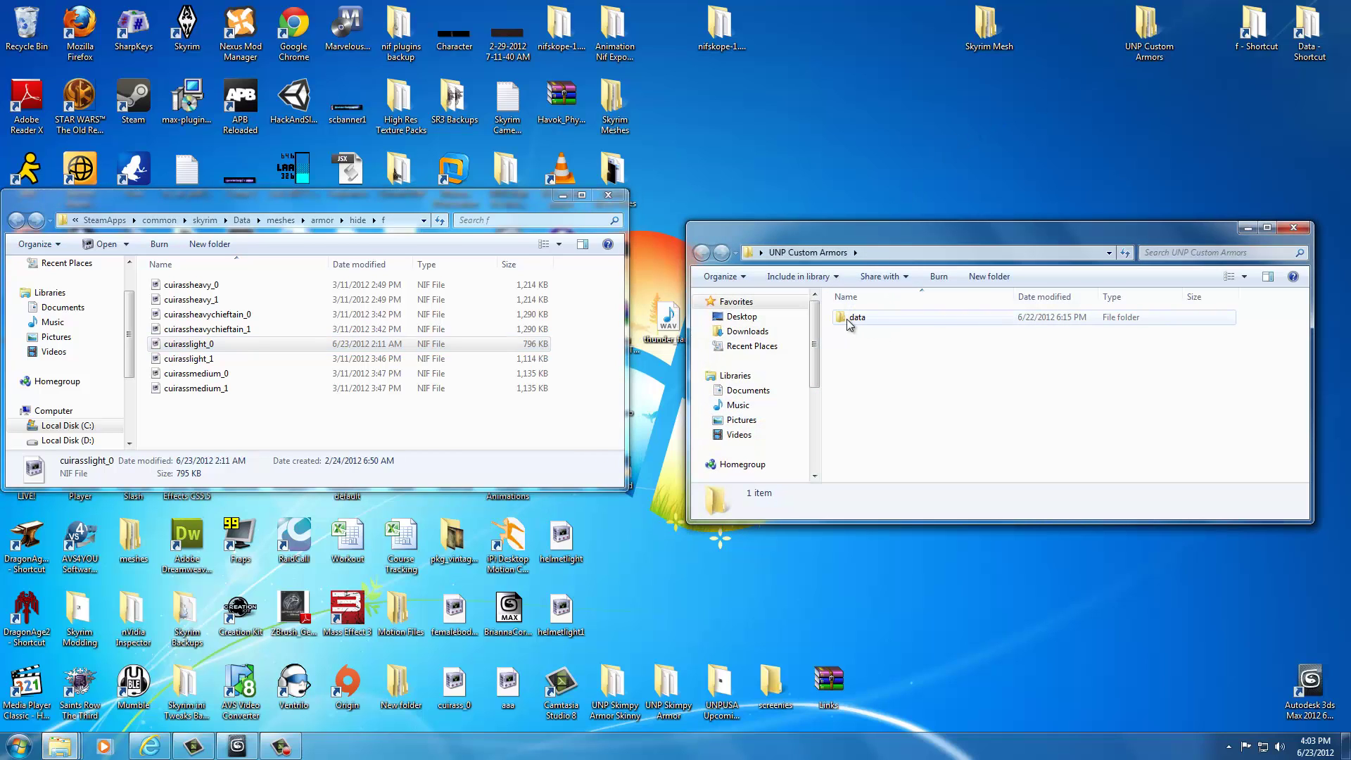
double_click(856, 318)
double_click(850, 320)
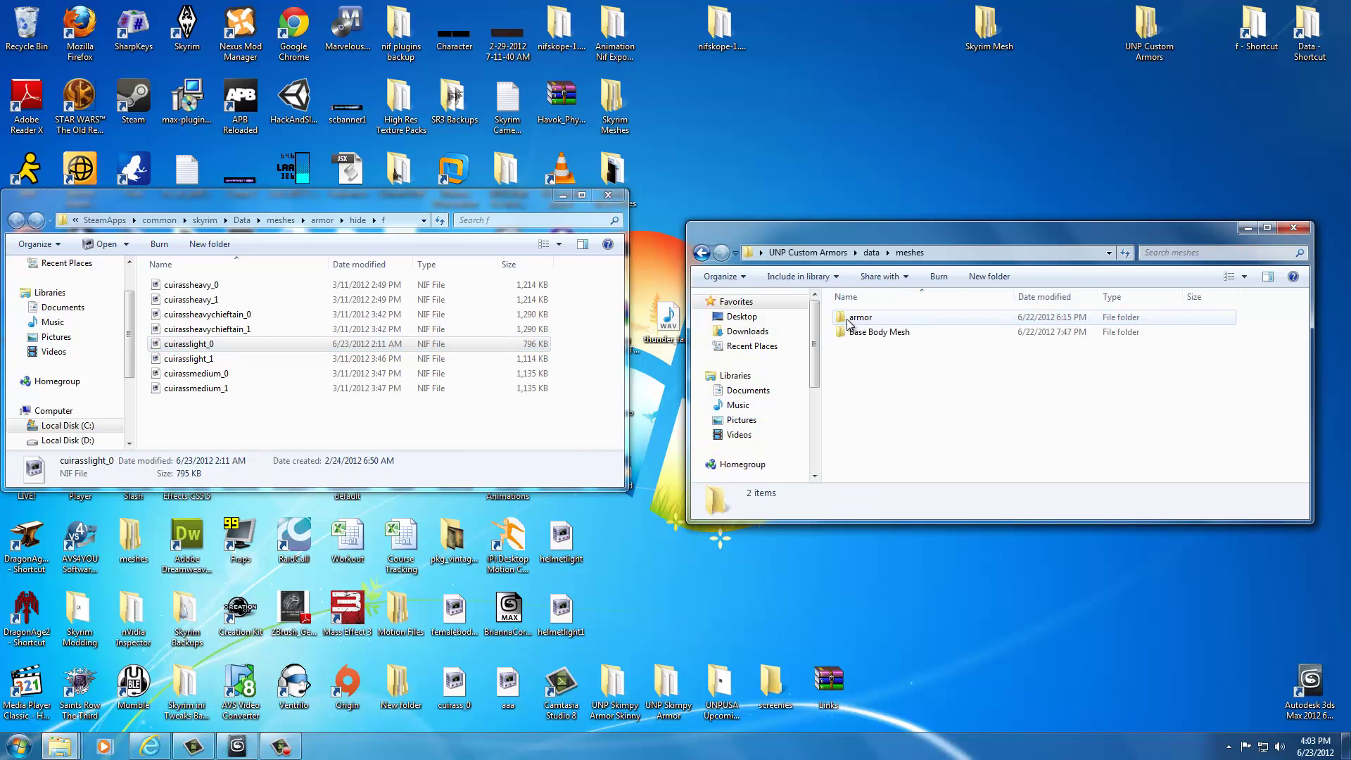
double_click(849, 320)
double_click(849, 320)
Step: Copy cuirasslight_0 from f\Test2 and overwrite the old one in Skyrim's hide\f folder
left_click(850, 319)
double_click(850, 320)
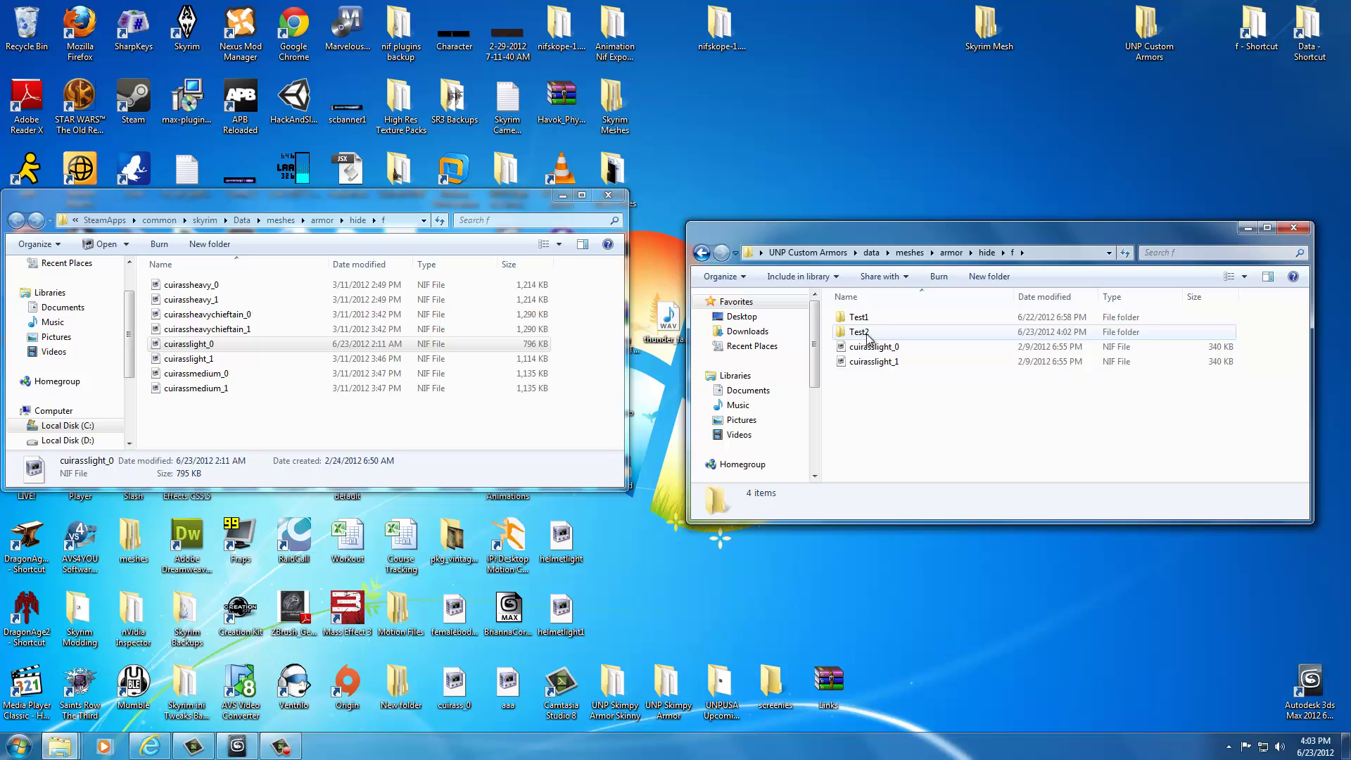
double_click(866, 333)
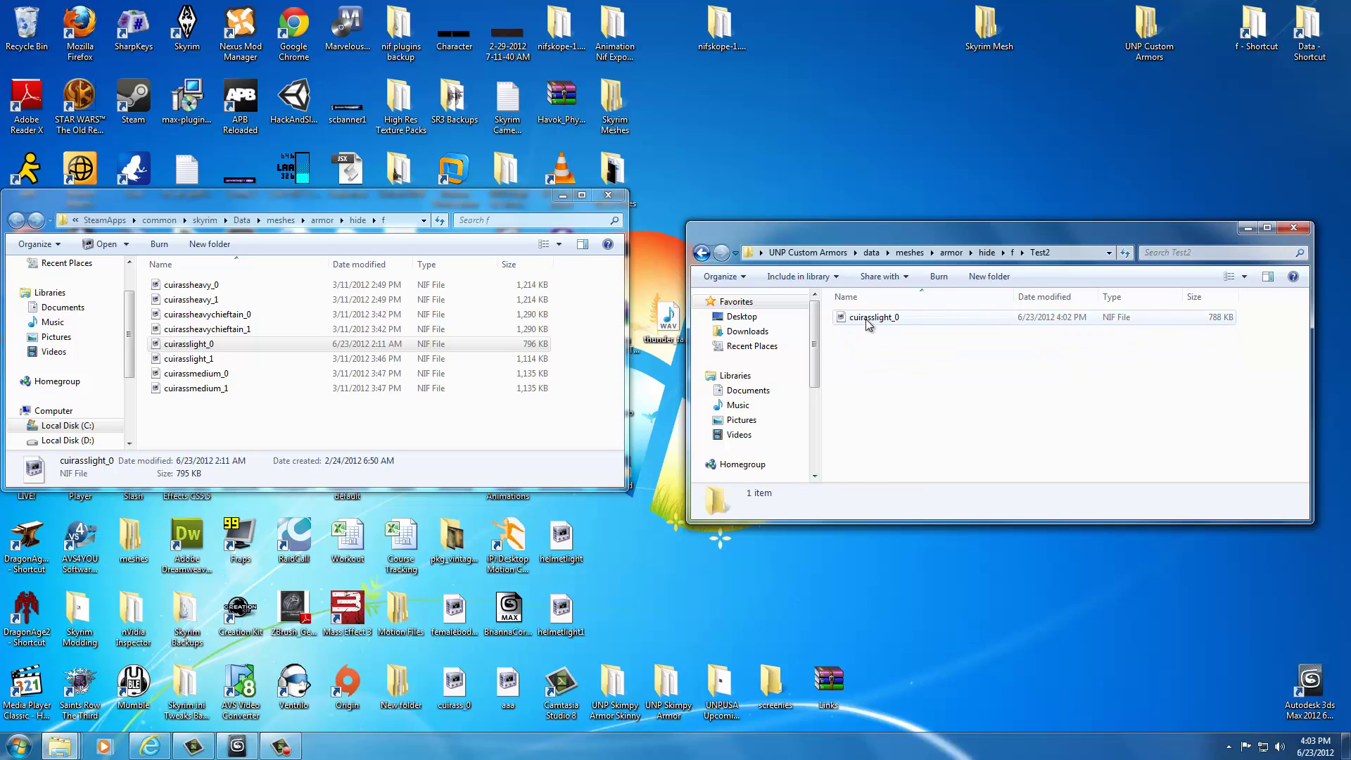
left_click(867, 320)
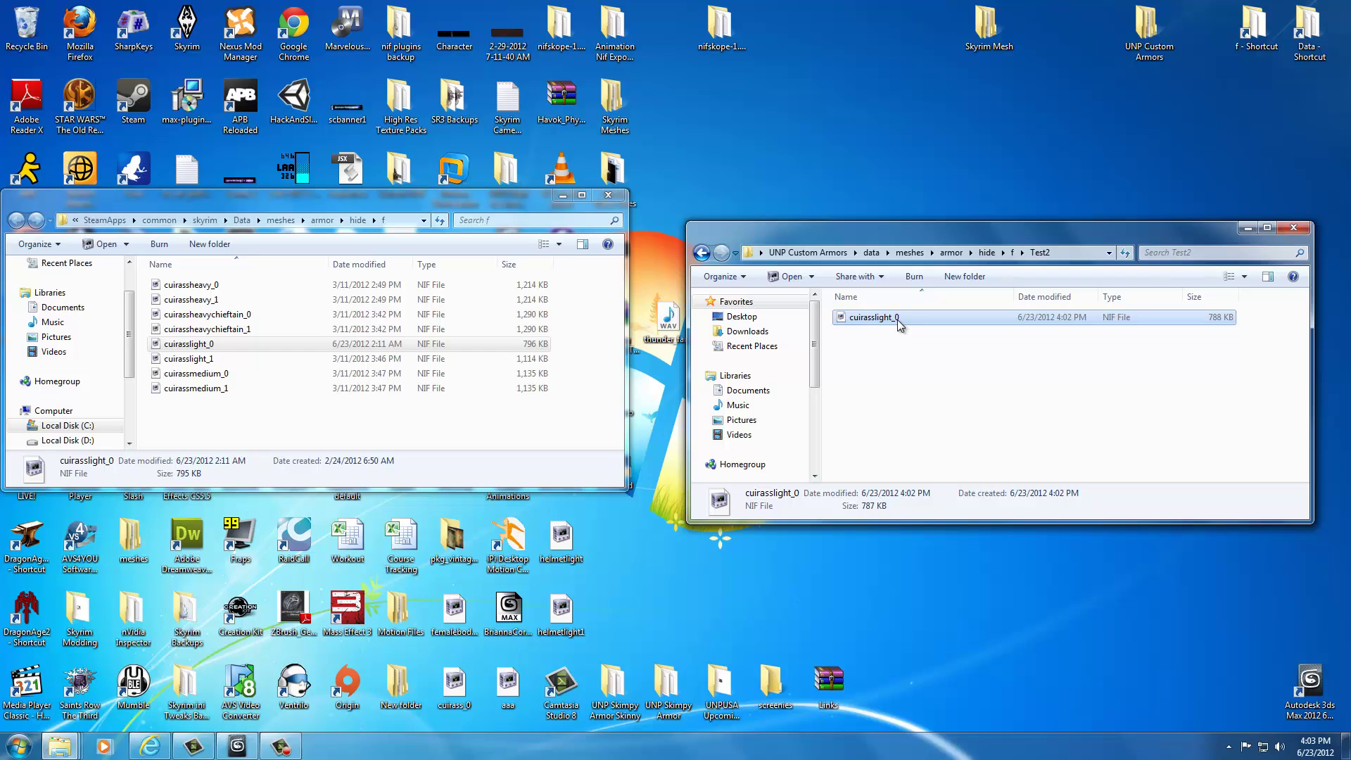
left_click(484, 420)
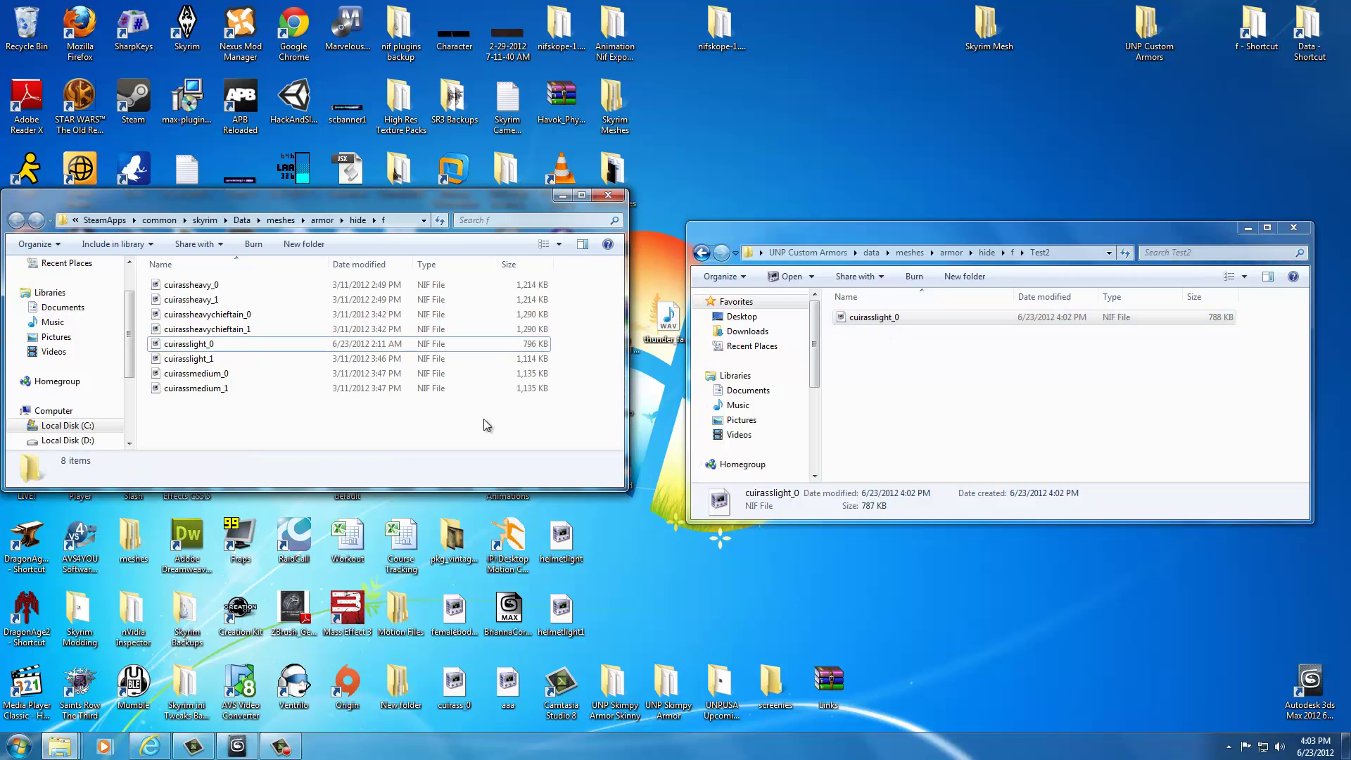
key("ctrl+v")
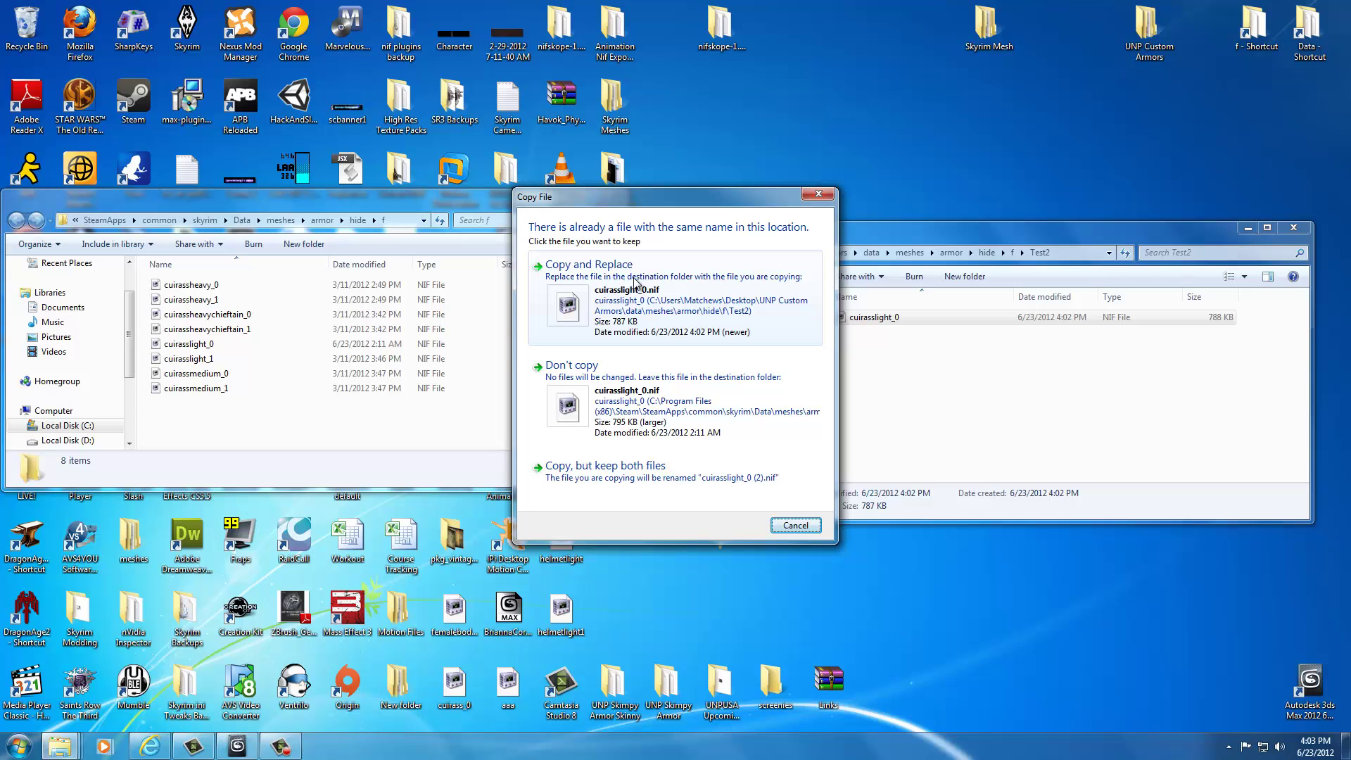
left_click(633, 299)
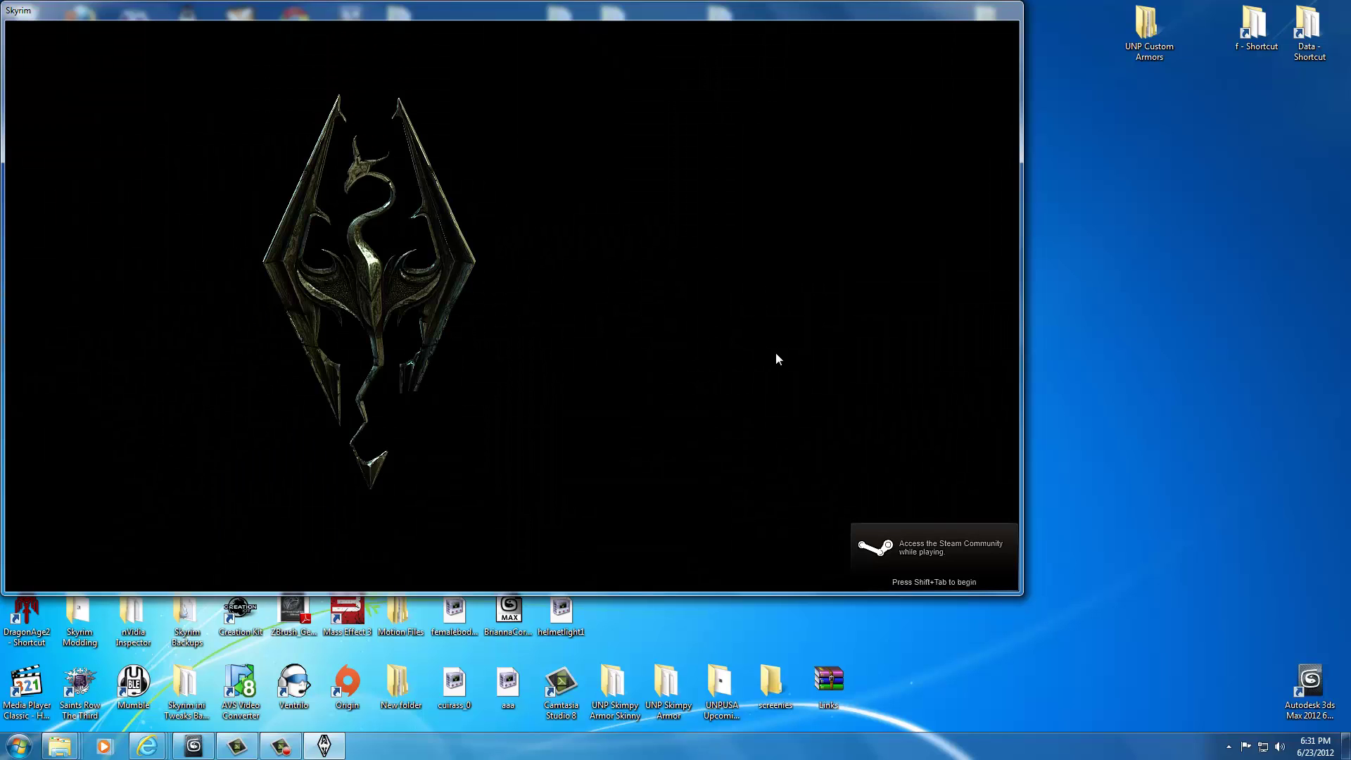
Step: Load a save, walk toward the mannequin, and run player.placeatme c2cd6 1 to spawn the box
key("Return")
key("Return")
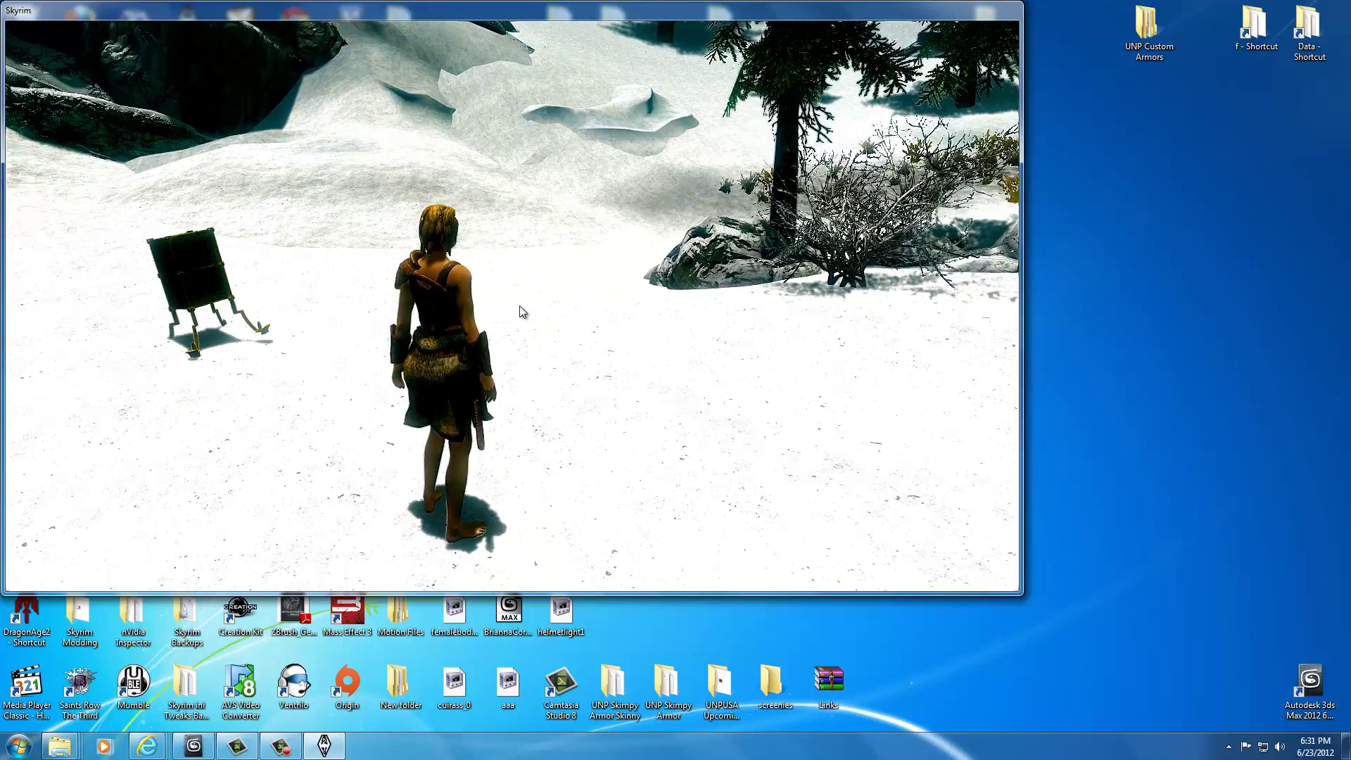
key("w")
key("w")
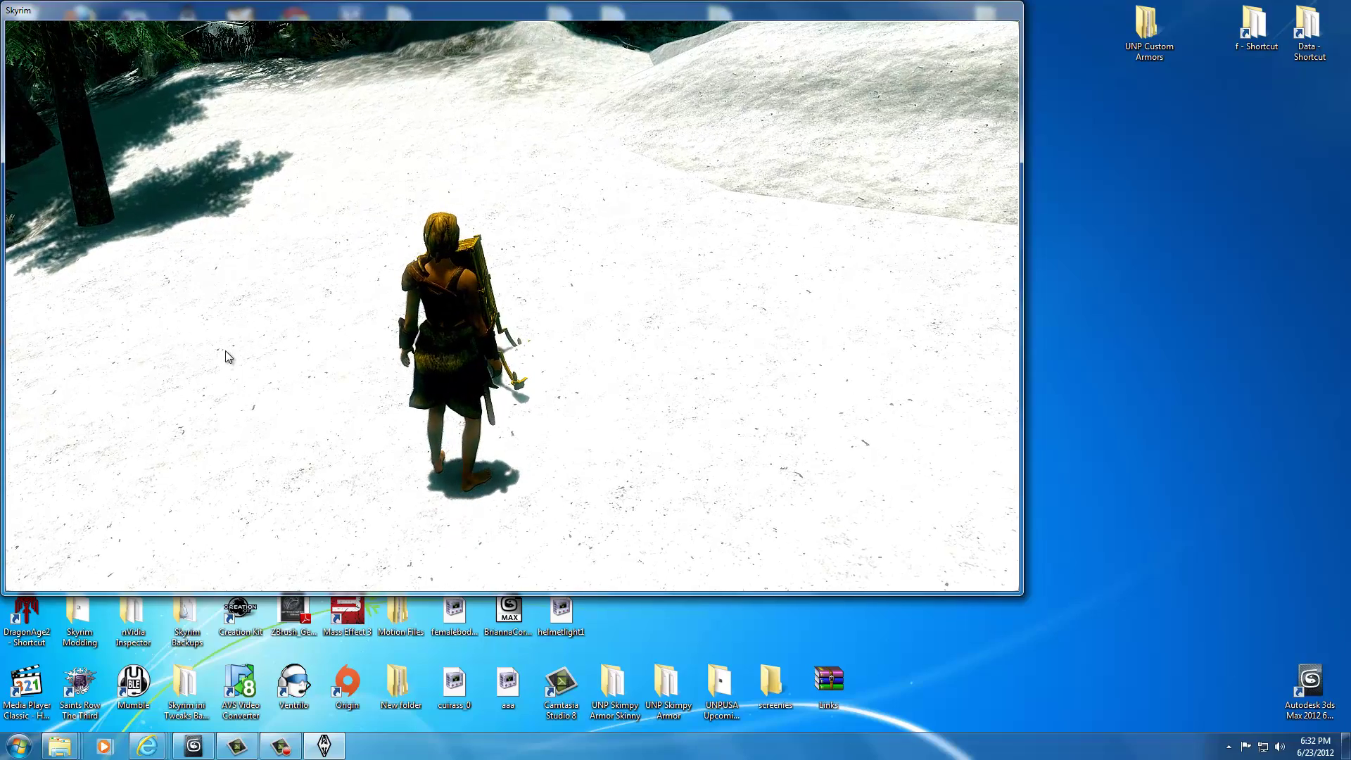
key("grave")
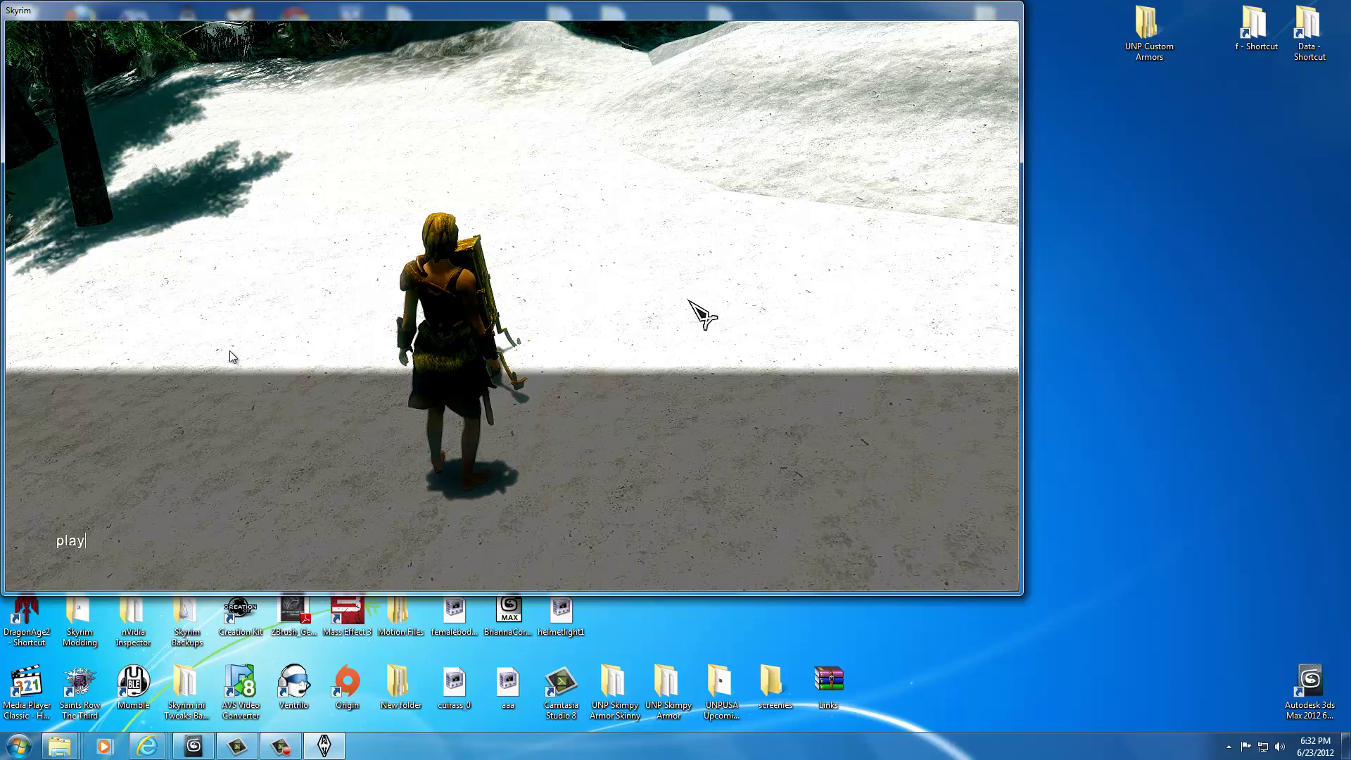
type("player.placeatme c2cd6 1")
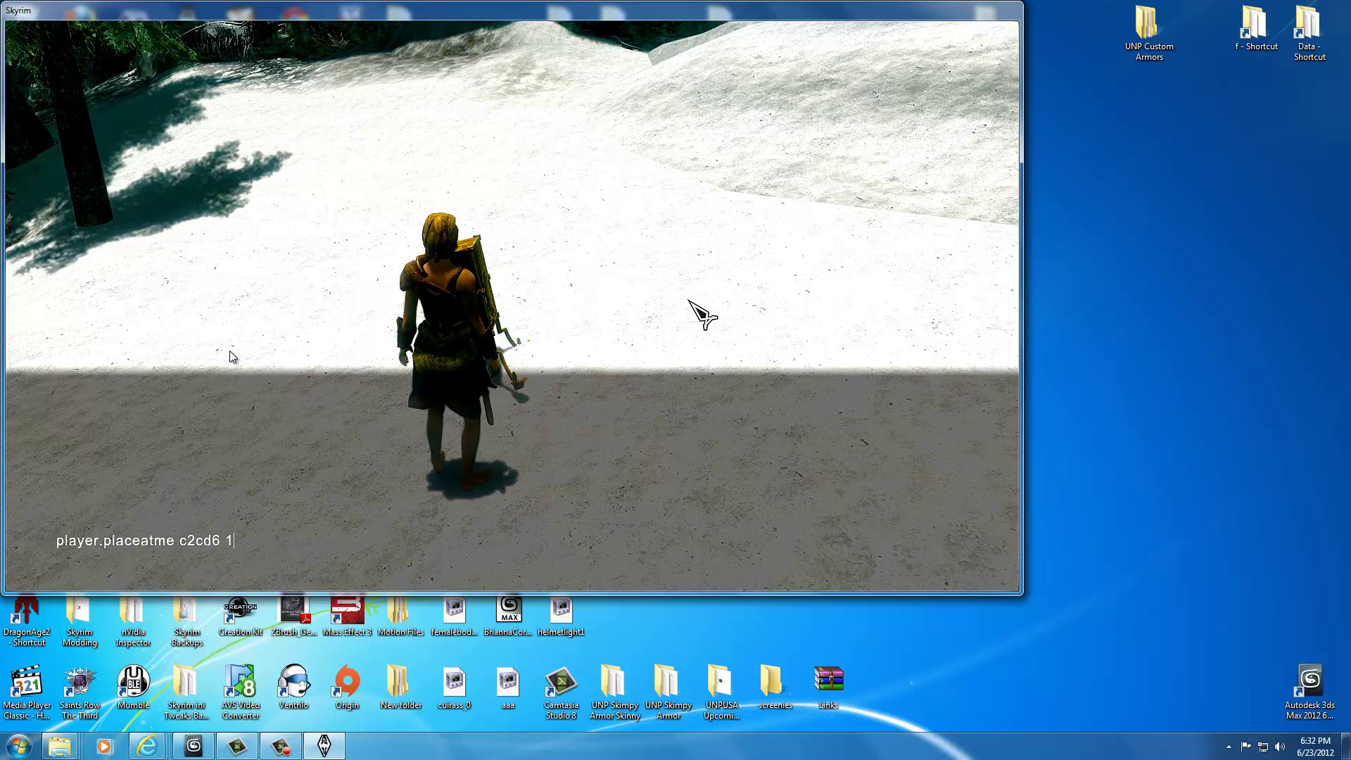
key("Return")
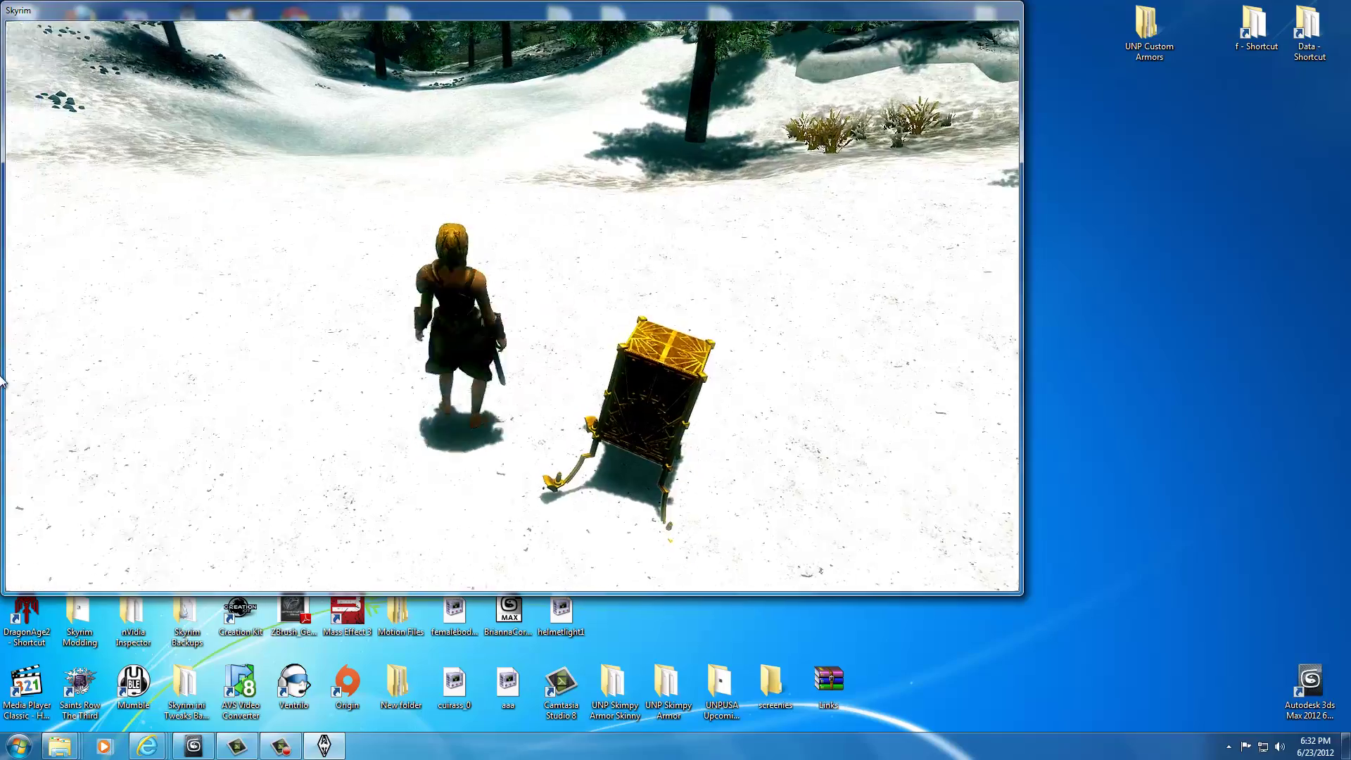
Step: Run the character away from the spawned box to view the equipped hide cuirass
key("w")
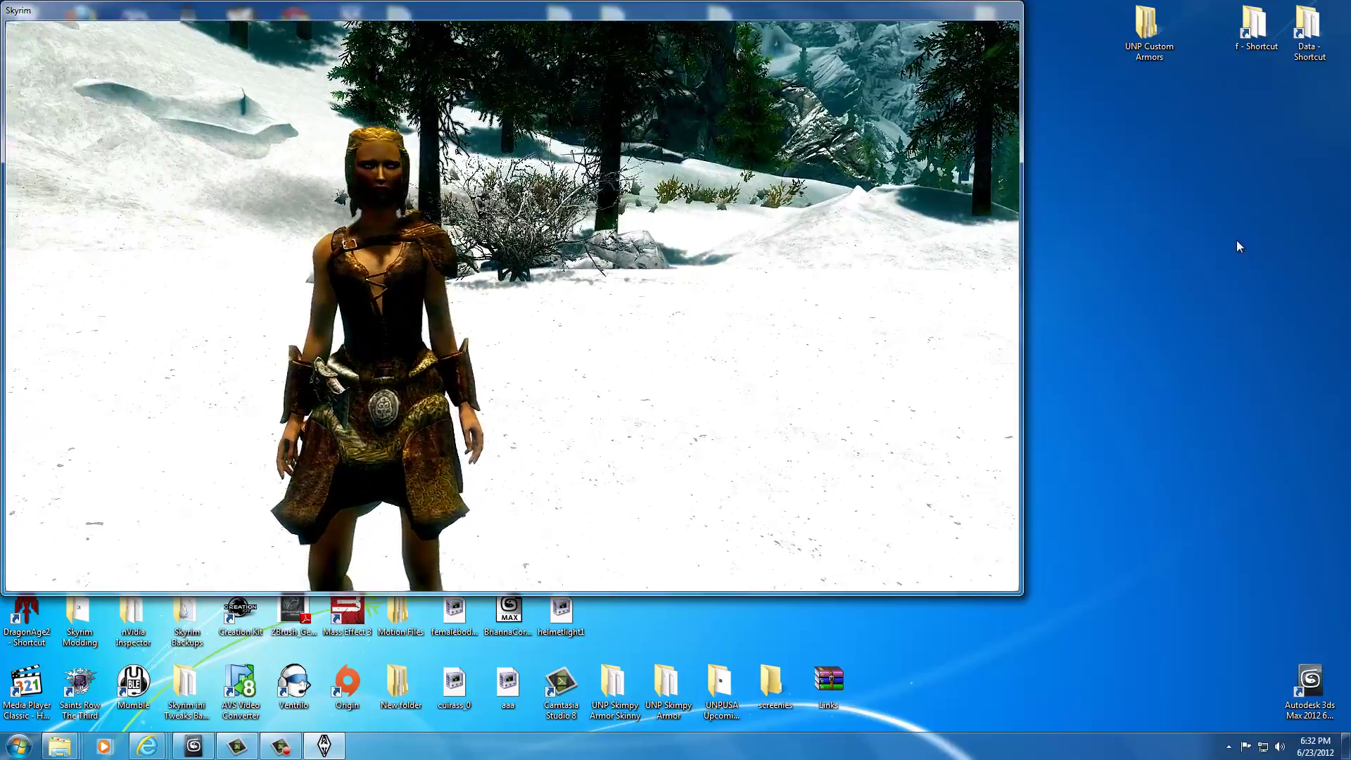
key("w")
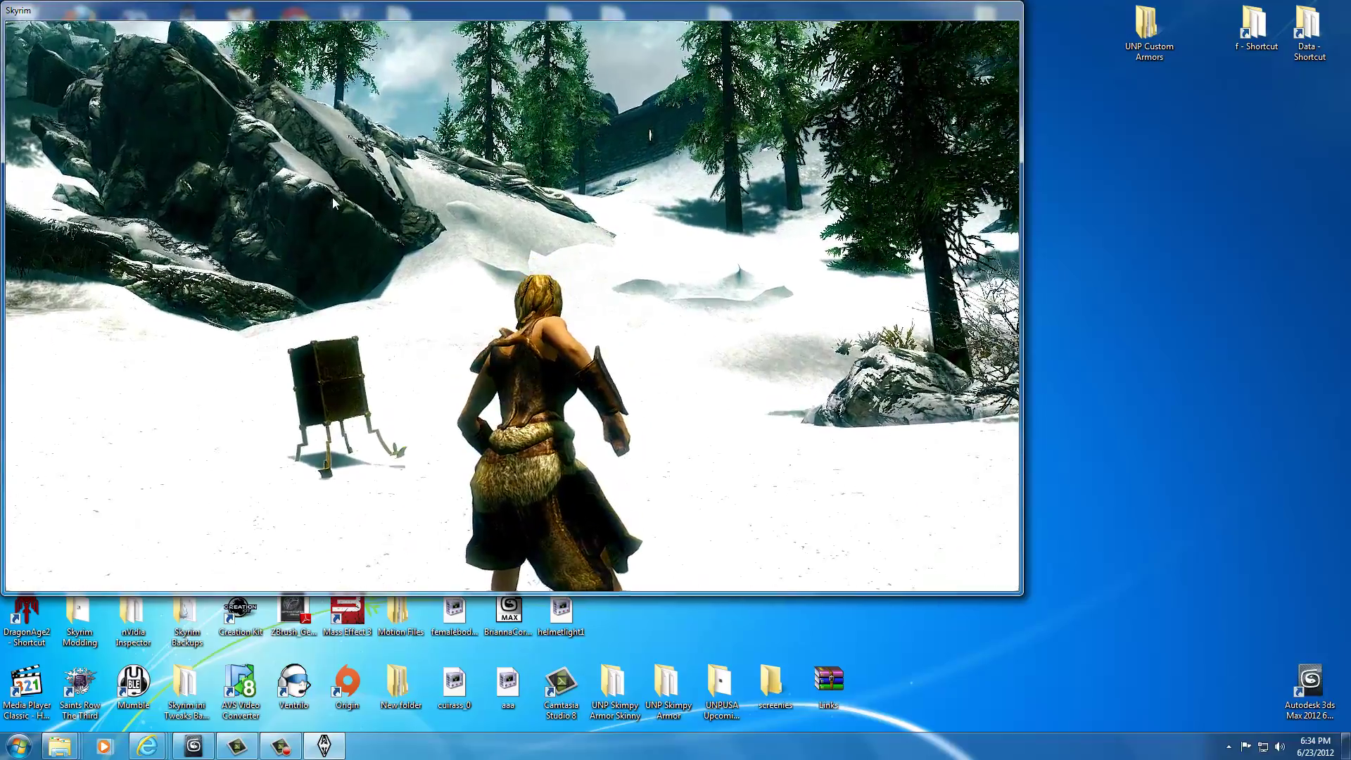
Step: Sneak and run through the snow, then turn the character to face the camera
key("ctrl")
key("ctrl")
key("w")
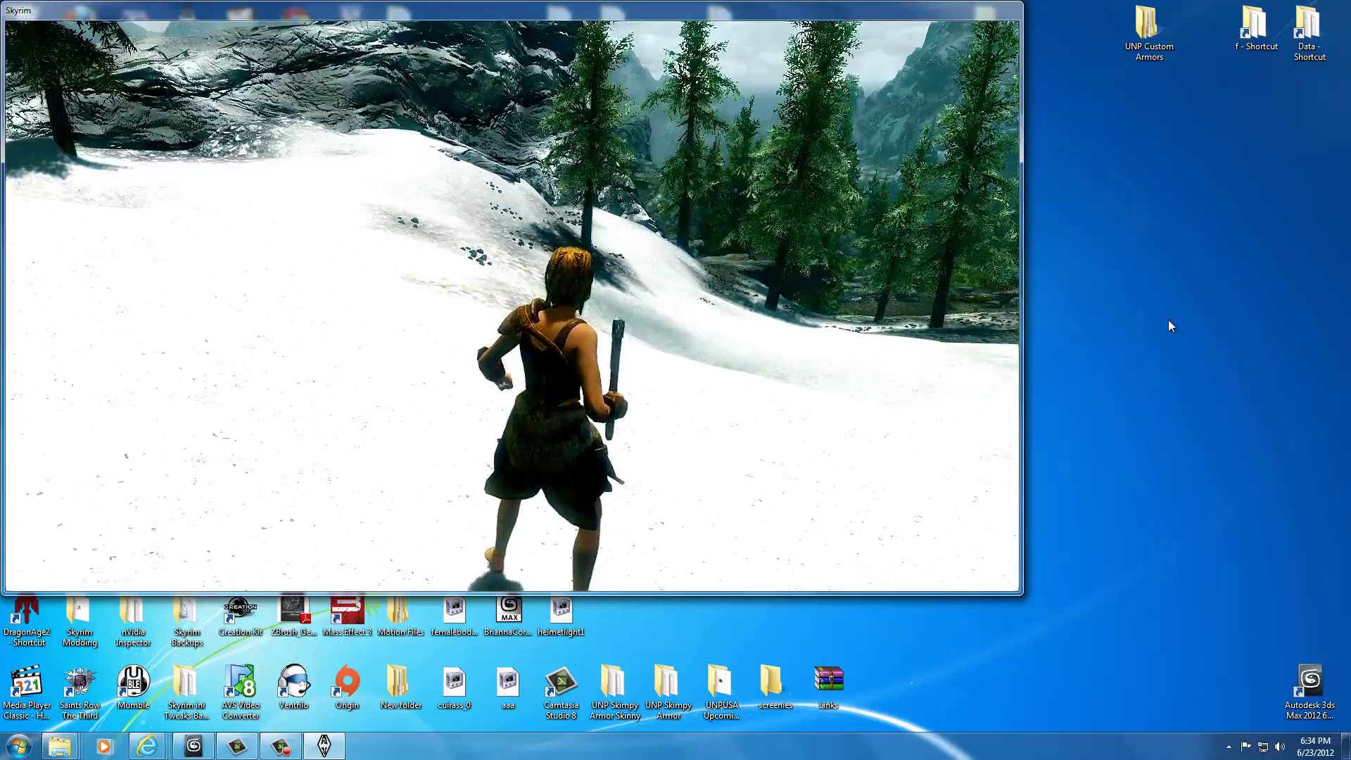
key("s")
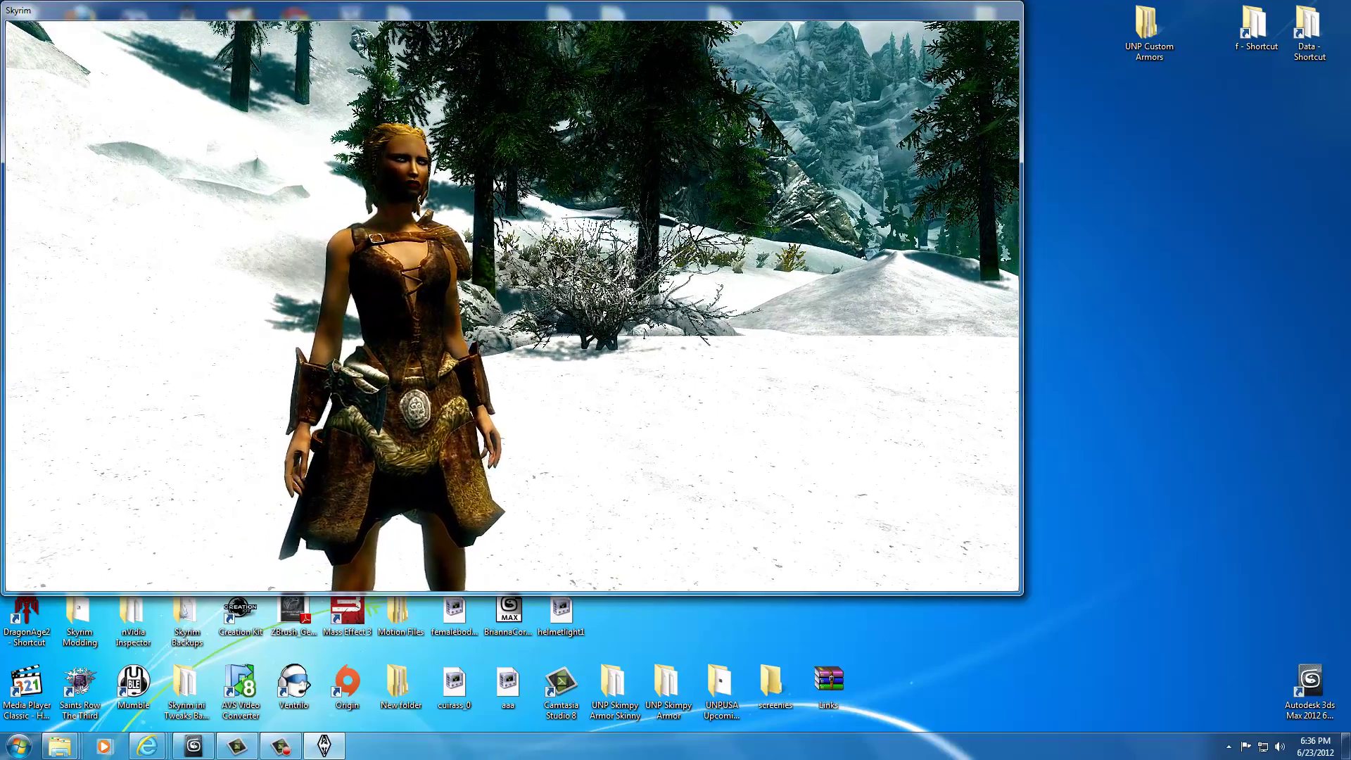
Step: Quit Skyrim to the desktop from the pause menu
key("Escape")
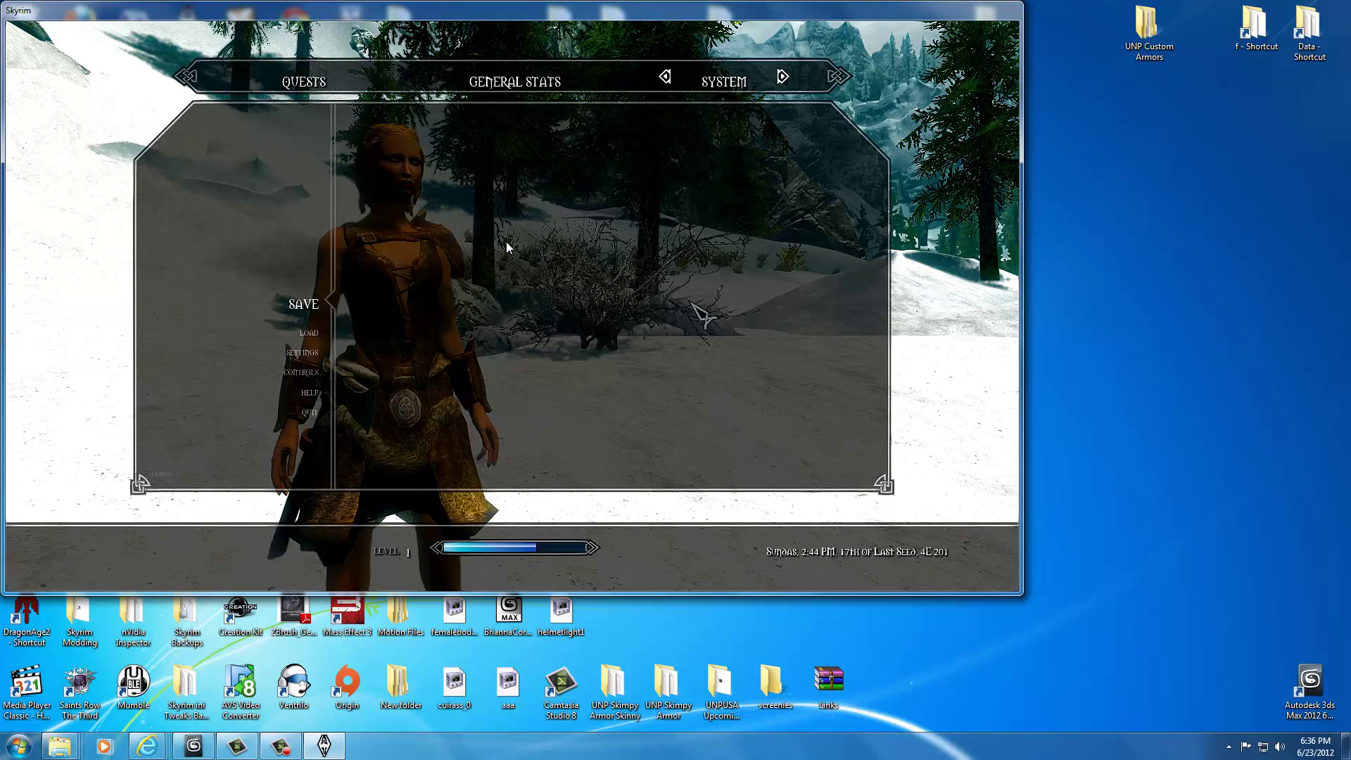
key("Down")
key("Down")
key("Down")
key("Down")
key("Down")
key("Down")
key("Return")
key("Return")
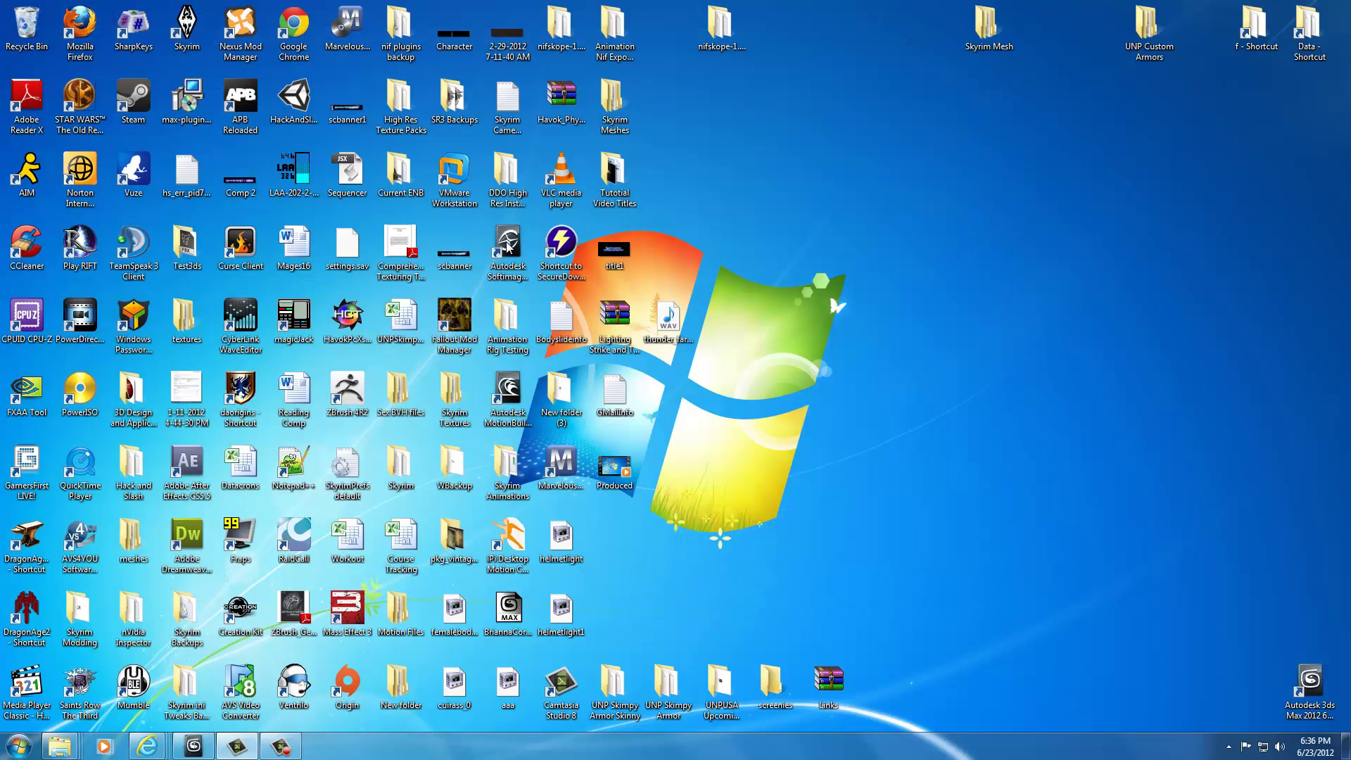